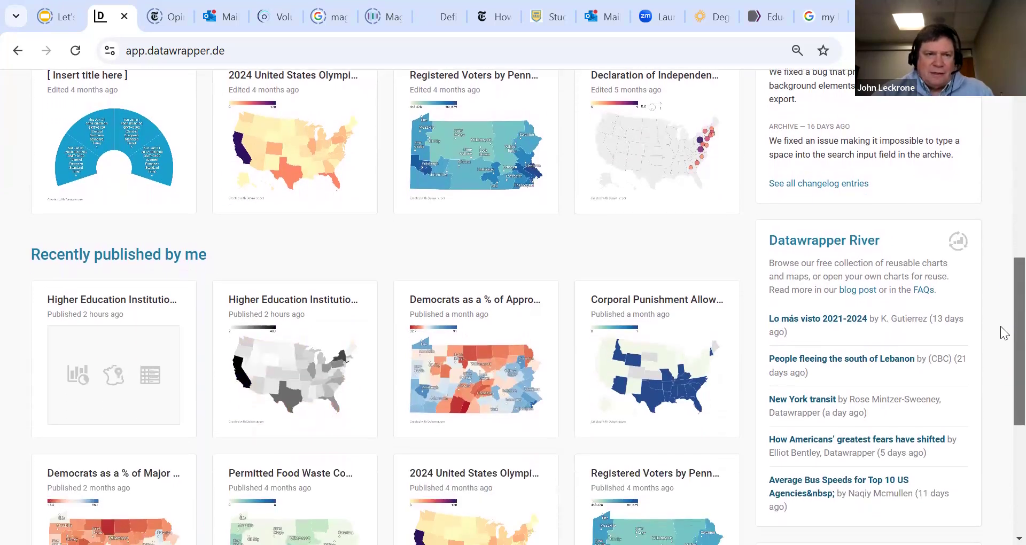
scroll(1002, 331, down, 5)
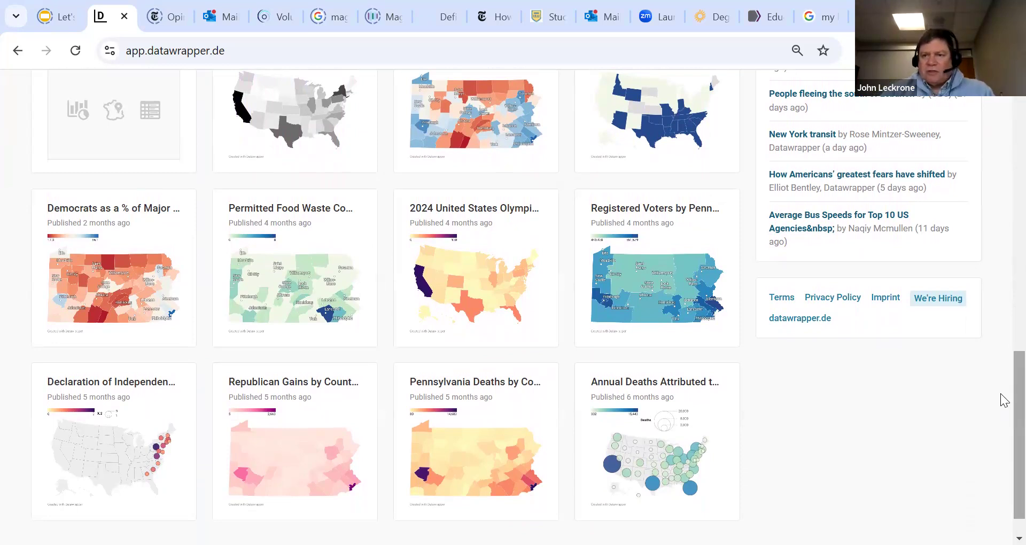
Create a new map from the dashboard and choose the Choropleth map type
drag(1019, 396, 1019, 128)
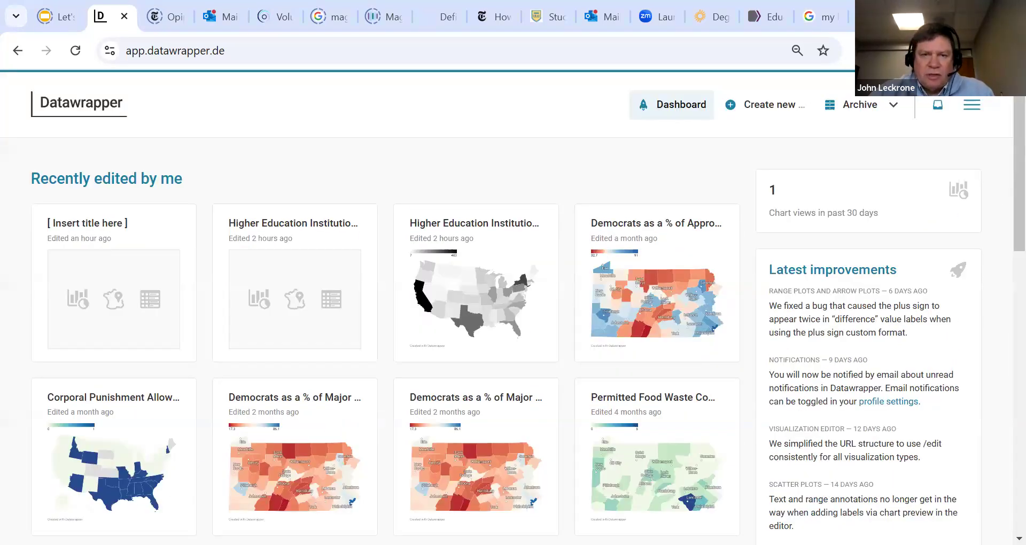
mouse_move(773, 107)
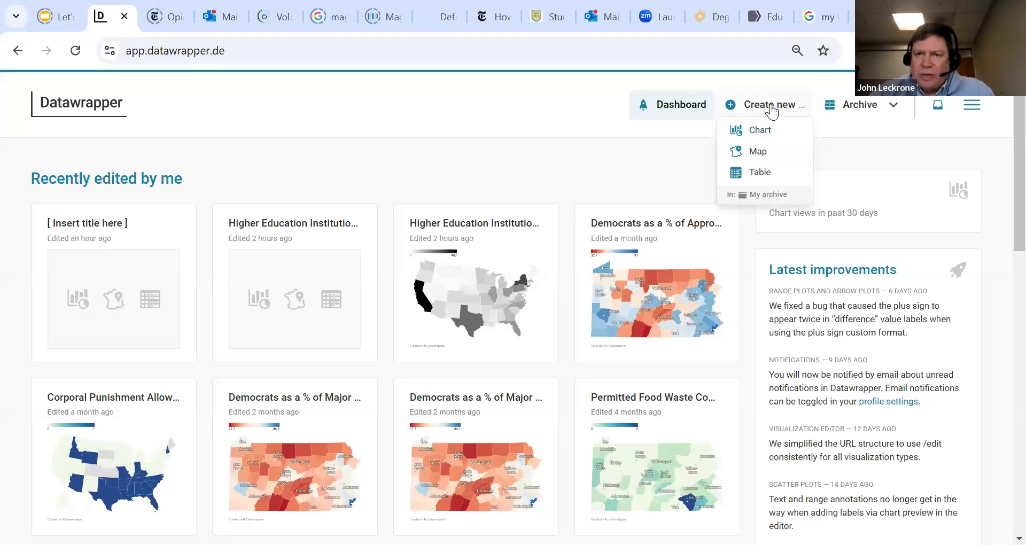
click(758, 154)
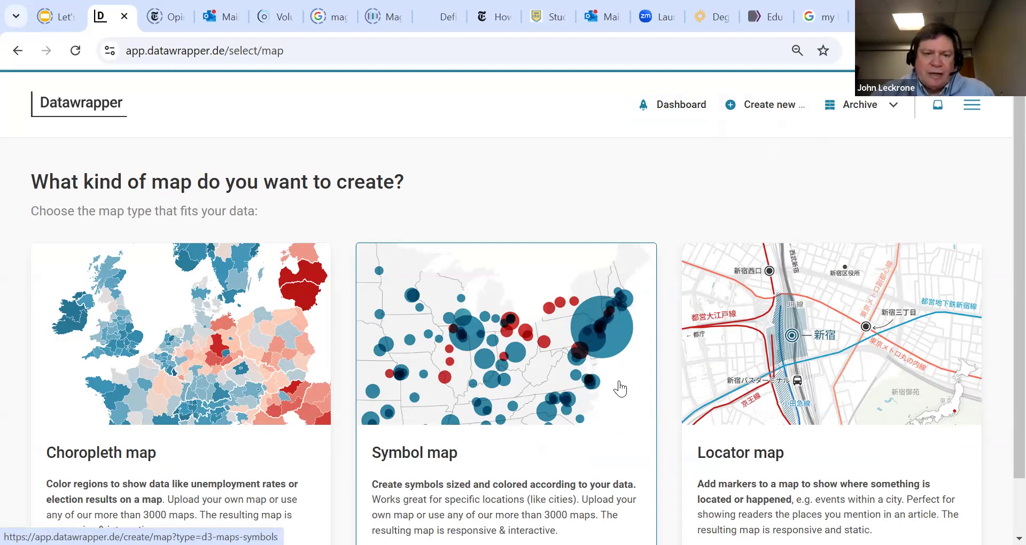
click(156, 389)
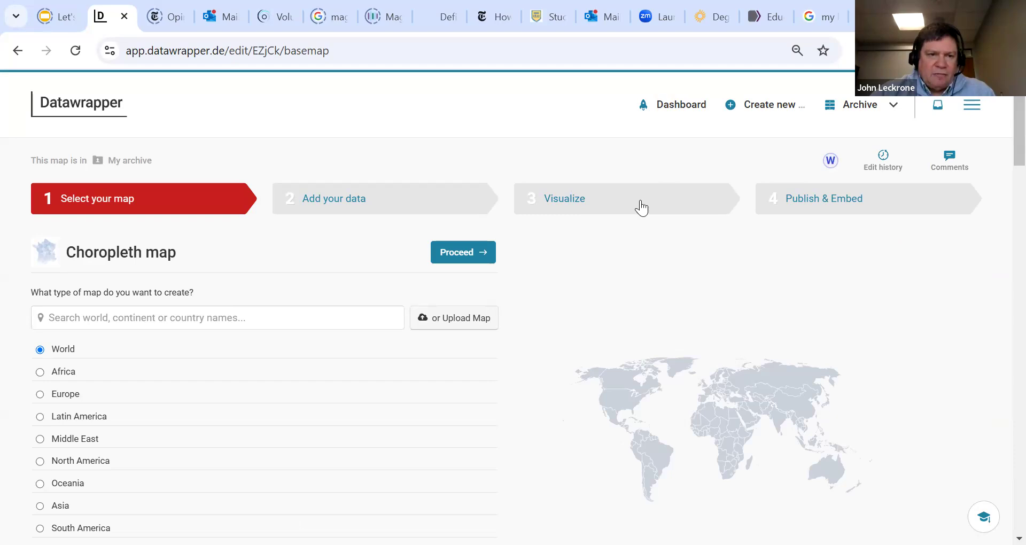
Search the base maps for "united states", select USA » States, and proceed to adding data
click(226, 317)
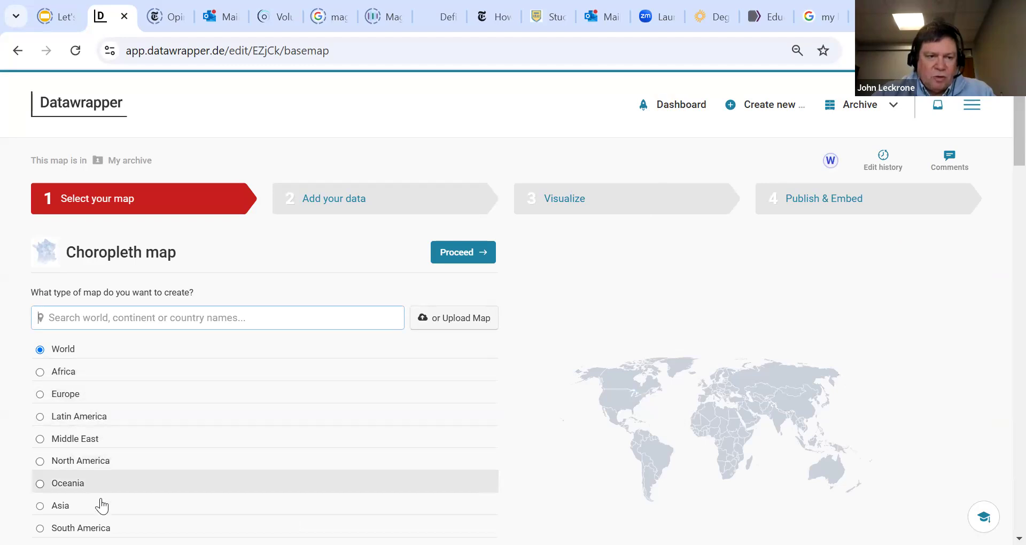
click(208, 320)
text(u)
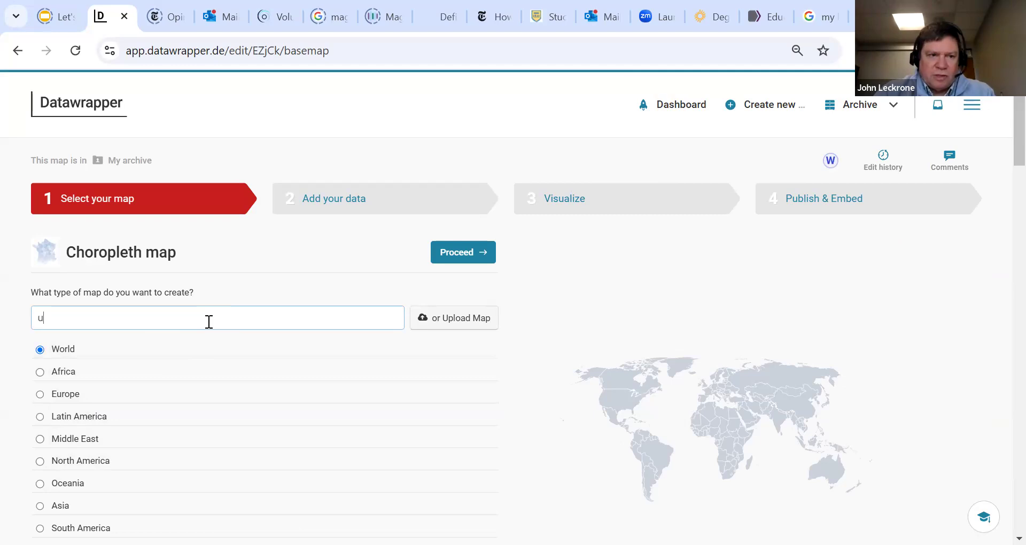
text(nited )
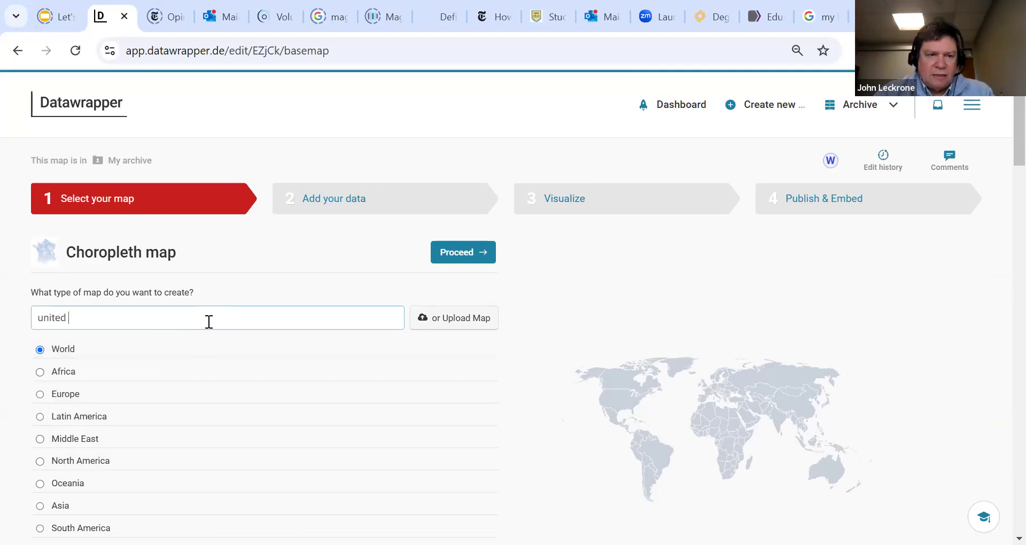
text(states)
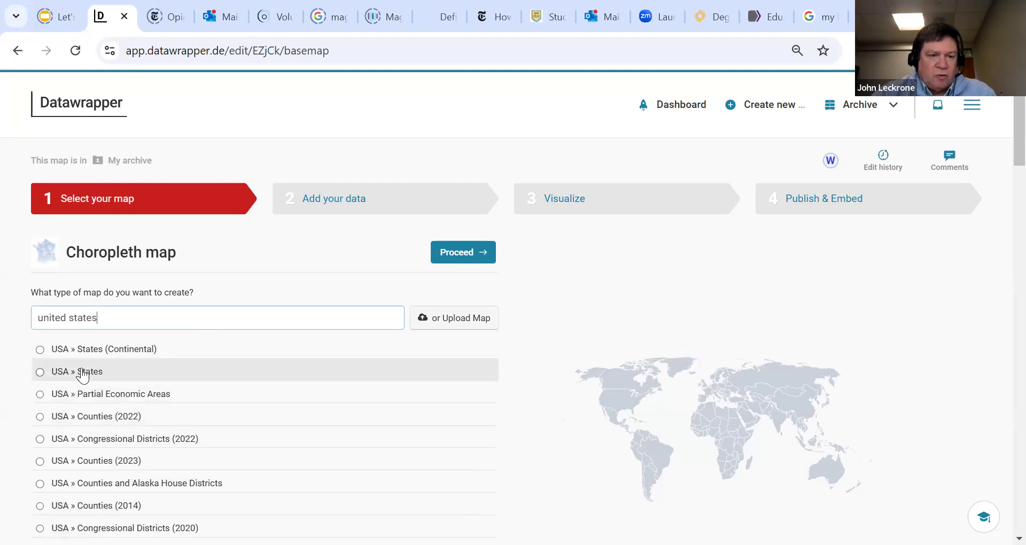
click(40, 373)
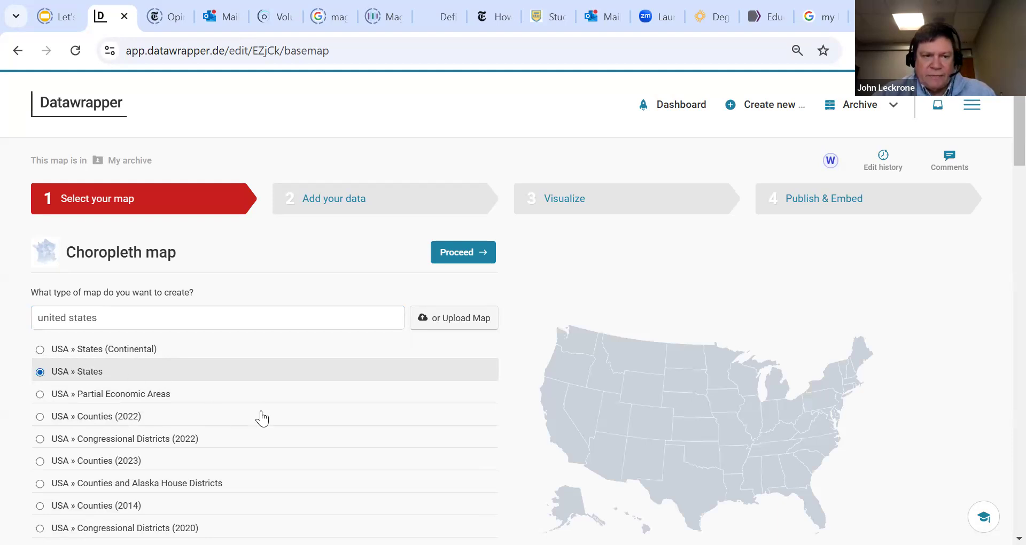
click(462, 252)
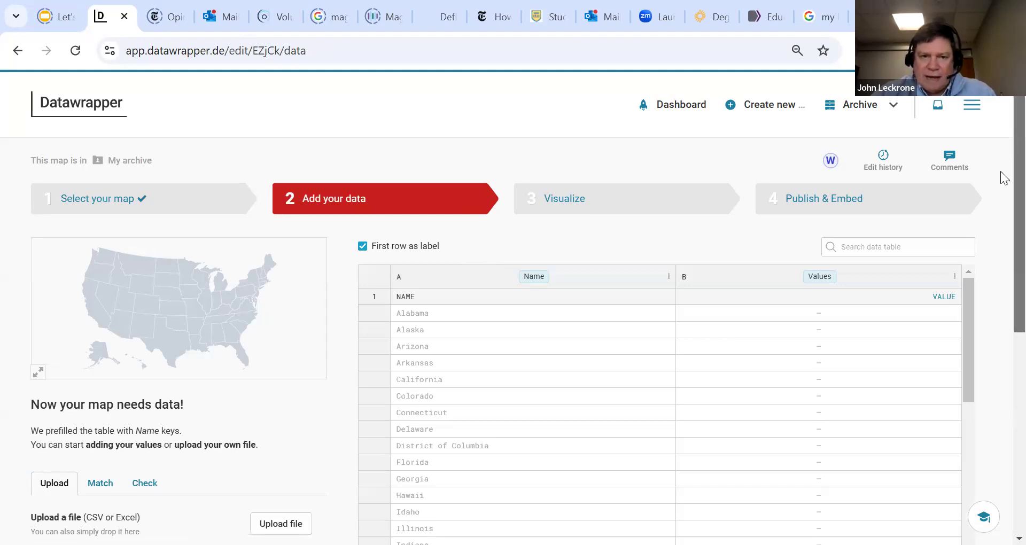
Paste the copied table of Higher Education Institutions by state into the copy-and-paste data field and load it into the map's table
scroll(1003, 179, down, 2)
scroll(1003, 198, down, 1)
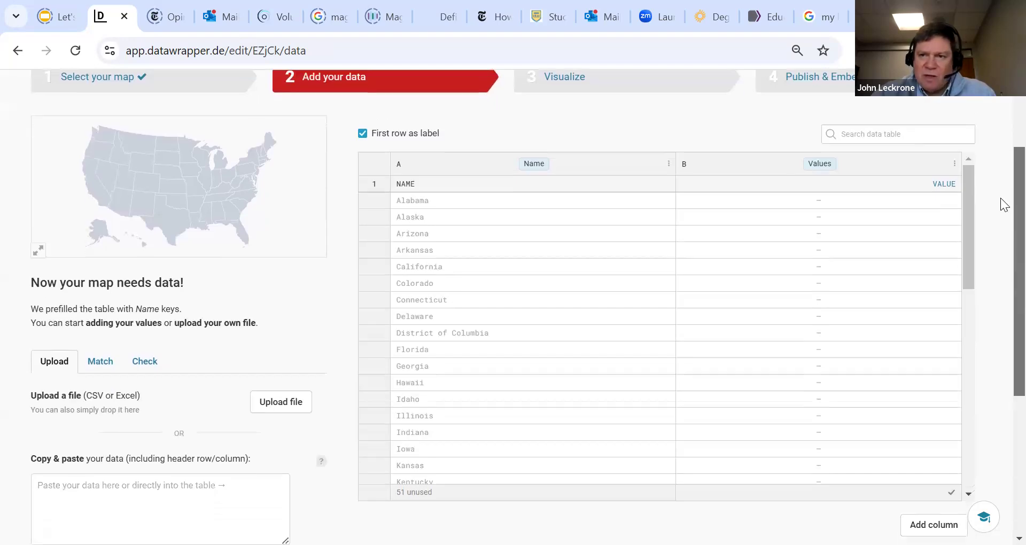
scroll(1002, 181, up, 1)
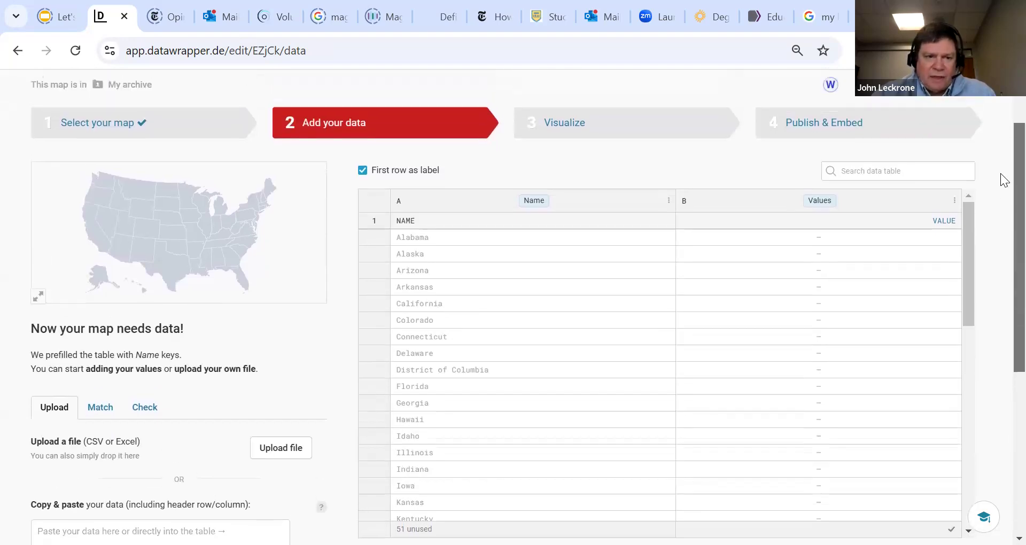
scroll(1002, 214, down, 2)
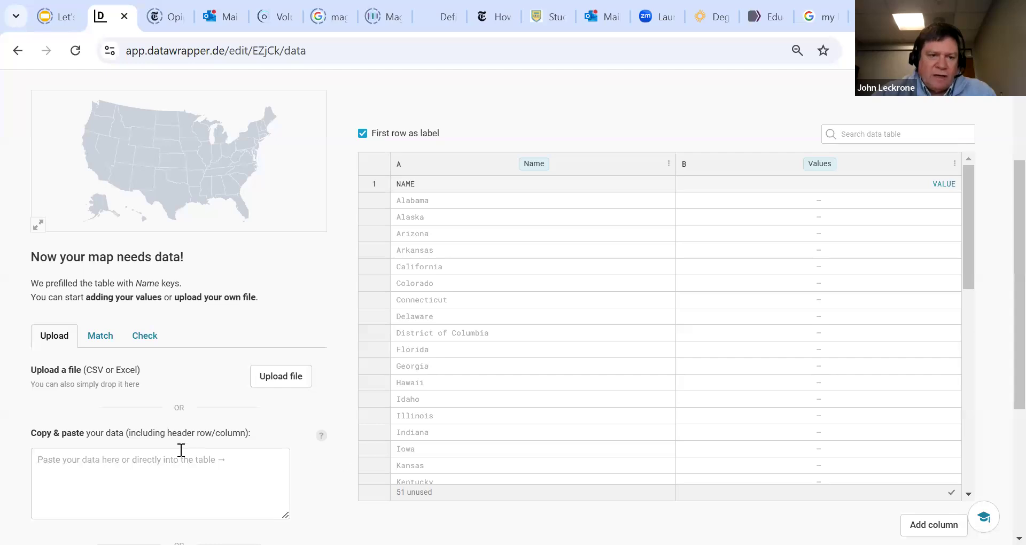
click(111, 464)
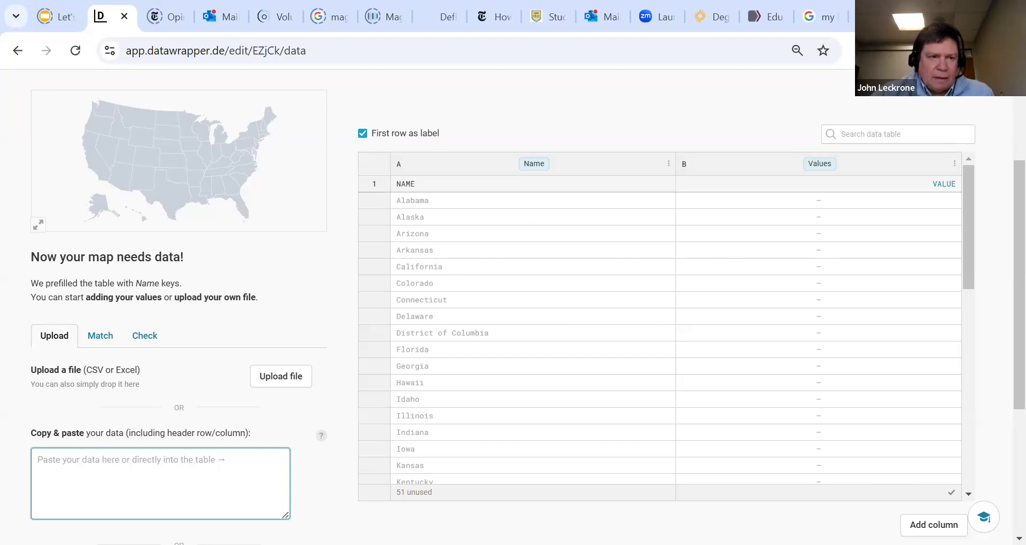
key(alt+Tab)
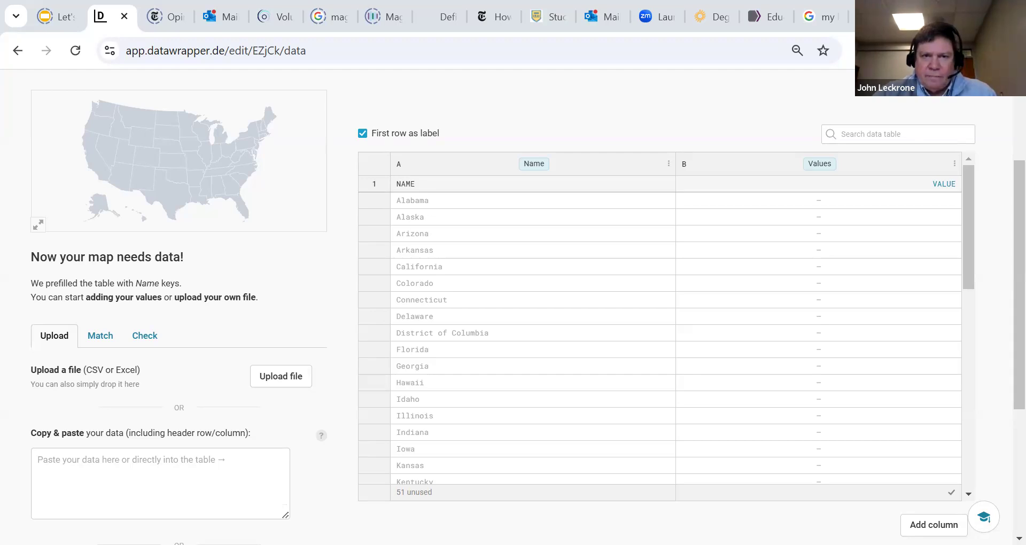
key(alt+Tab)
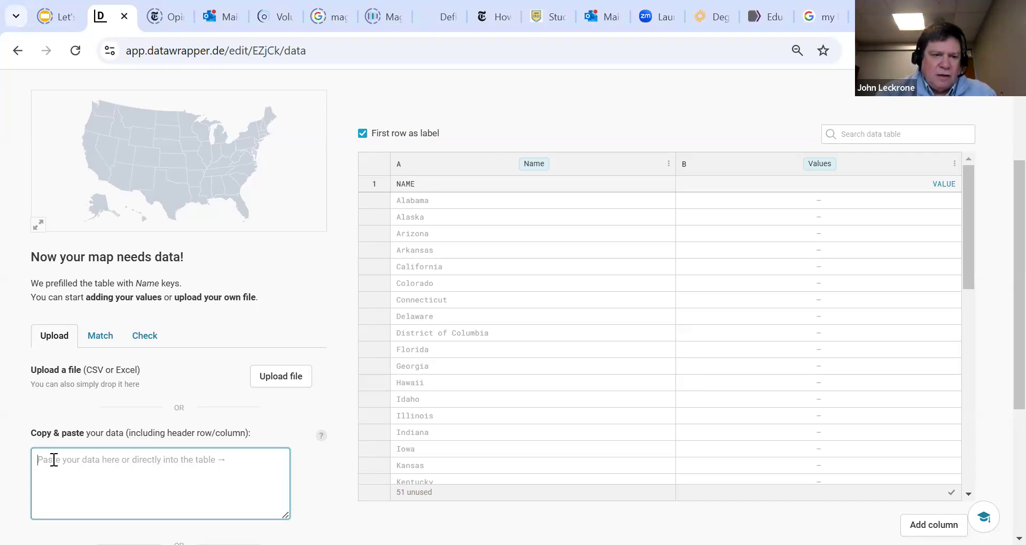
key(ctrl+v)
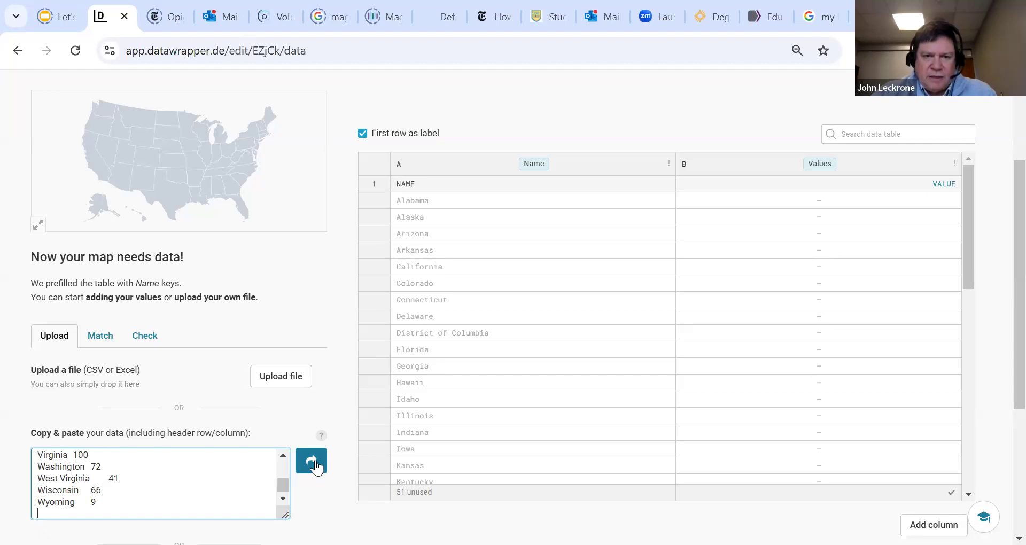
click(314, 462)
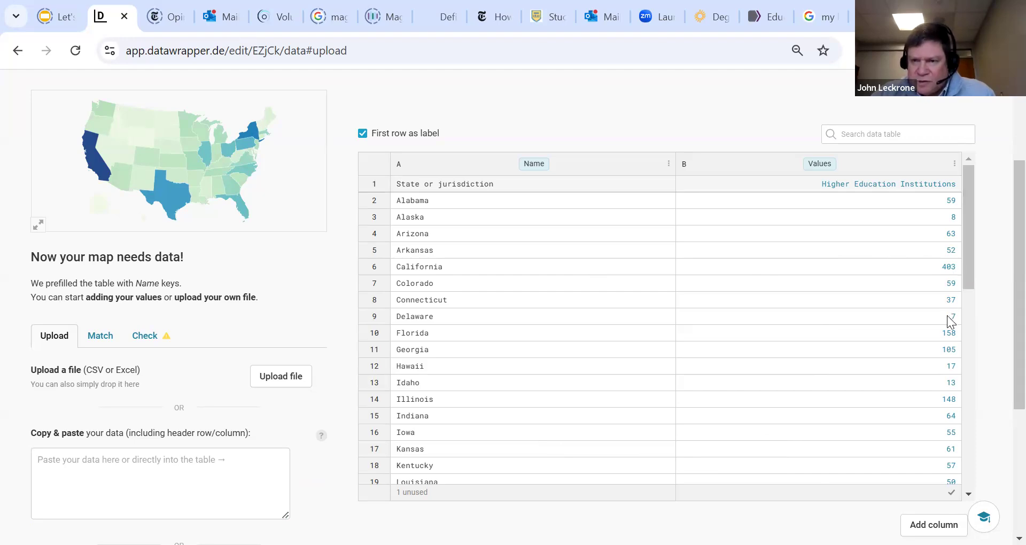
Review the imported state rows to the end of the table and proceed to matching the data with the map
drag(963, 270, 982, 516)
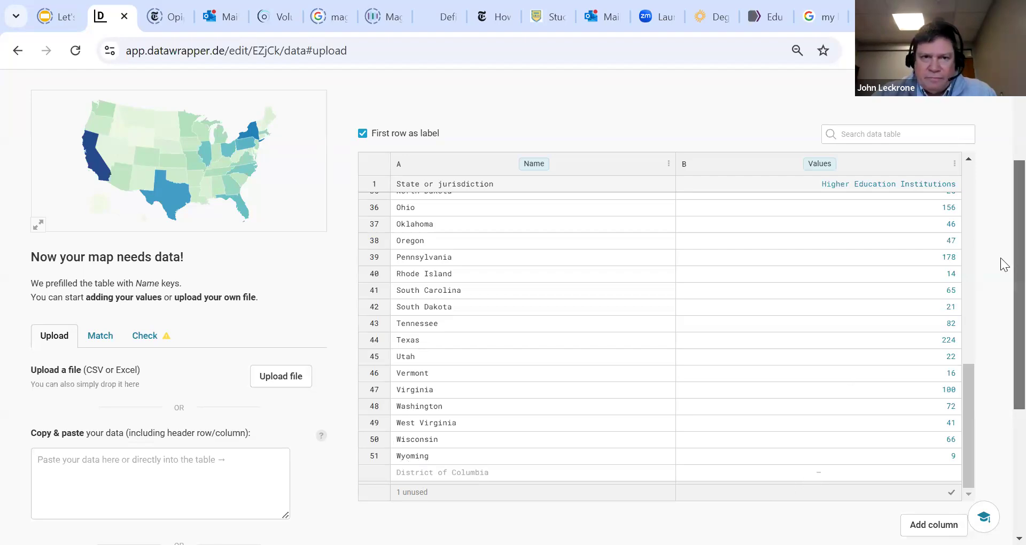
scroll(1002, 270, up, 4)
scroll(1000, 320, down, 7)
scroll(1000, 372, down, 1)
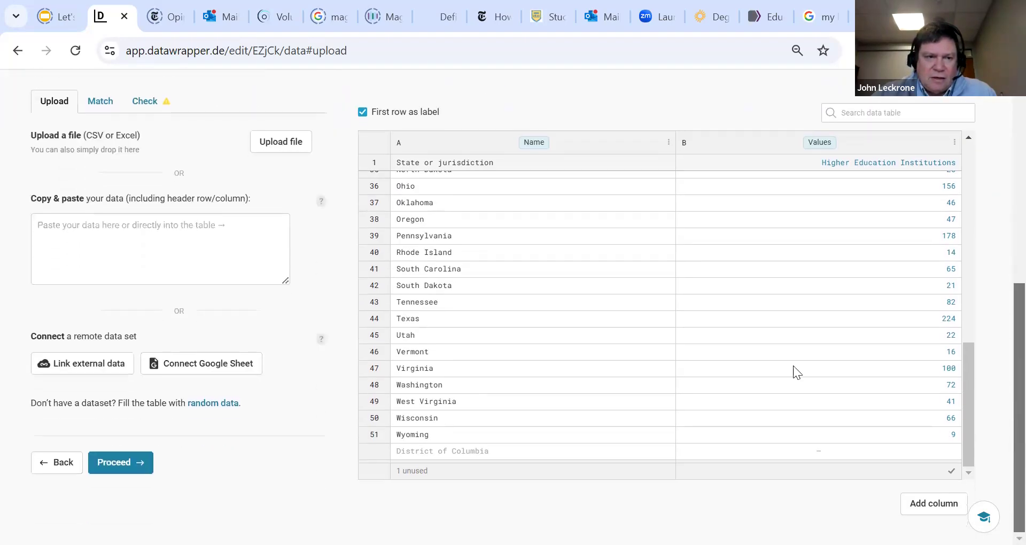
click(132, 471)
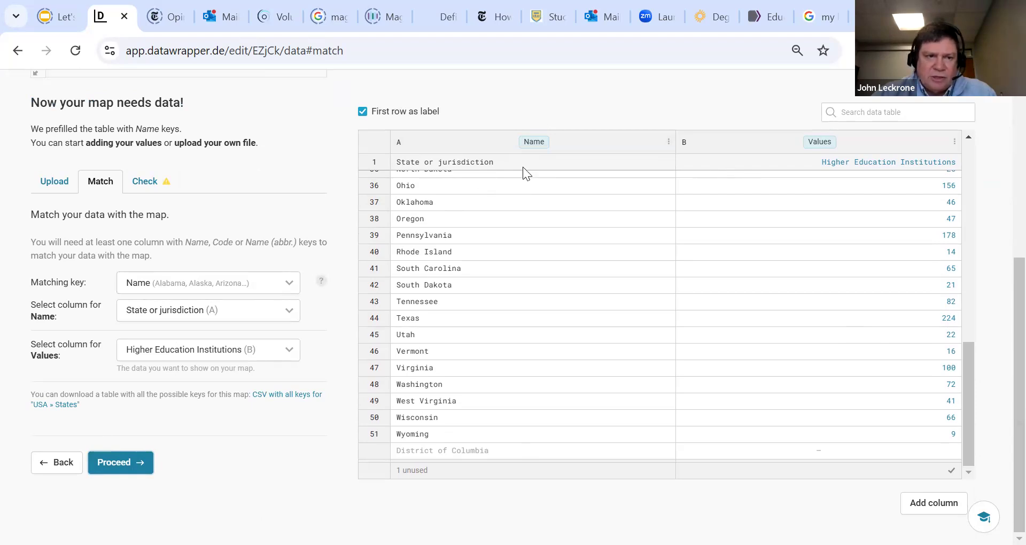
Keep State or jurisdiction as the Name column and proceed through the data check to the Visualize stage
click(253, 314)
click(252, 314)
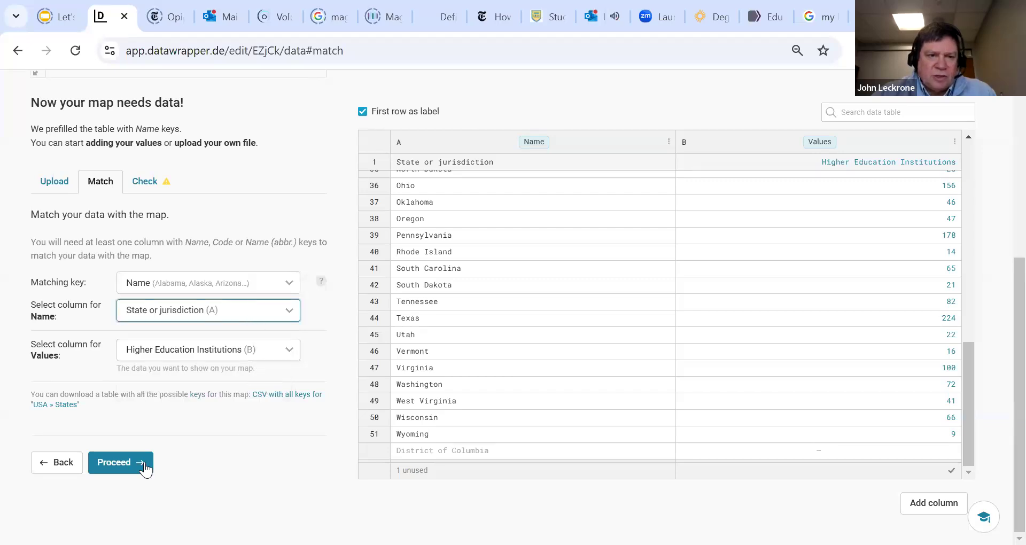
click(122, 462)
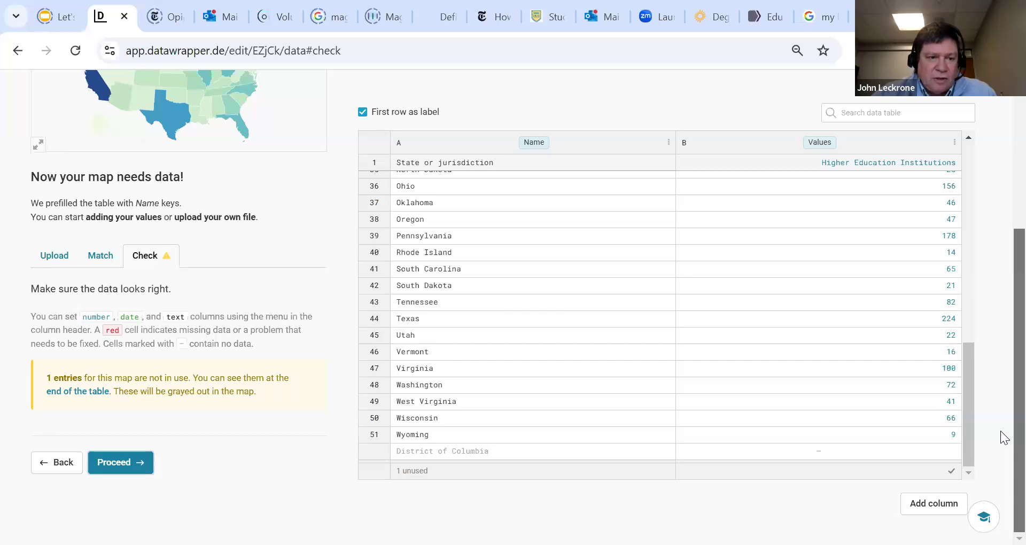
click(122, 460)
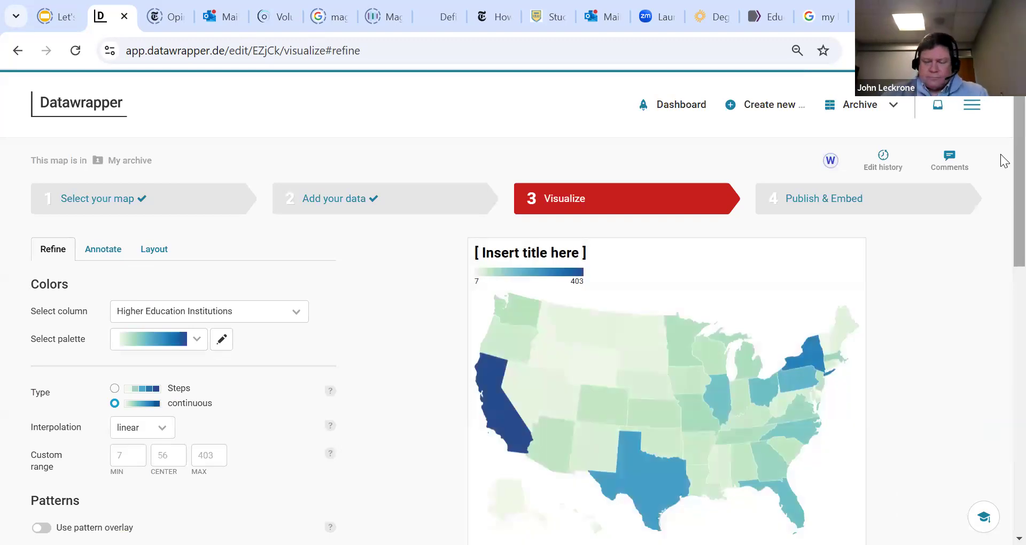
Examine the values of individual states on the map preview
scroll(1001, 160, down, 1)
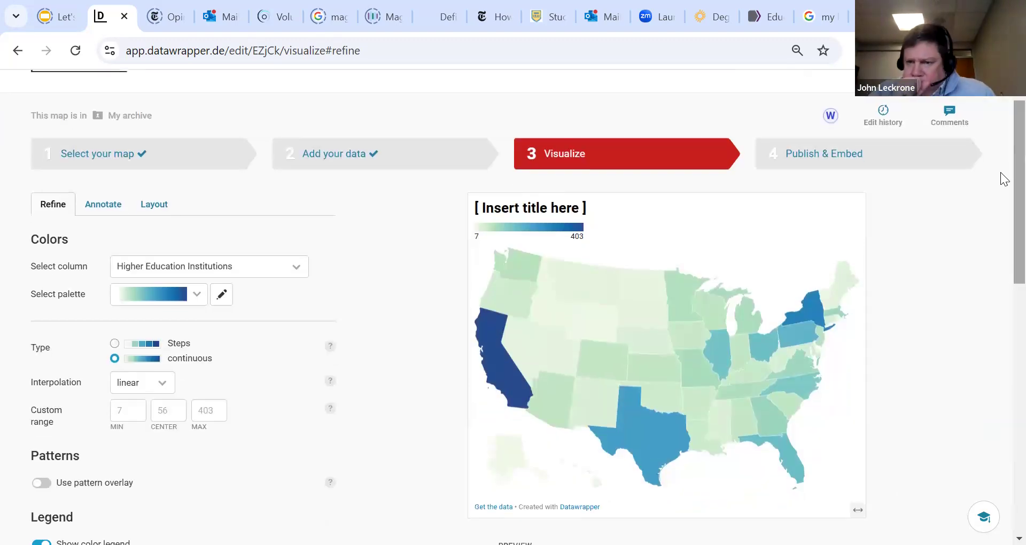
mouse_move(796, 342)
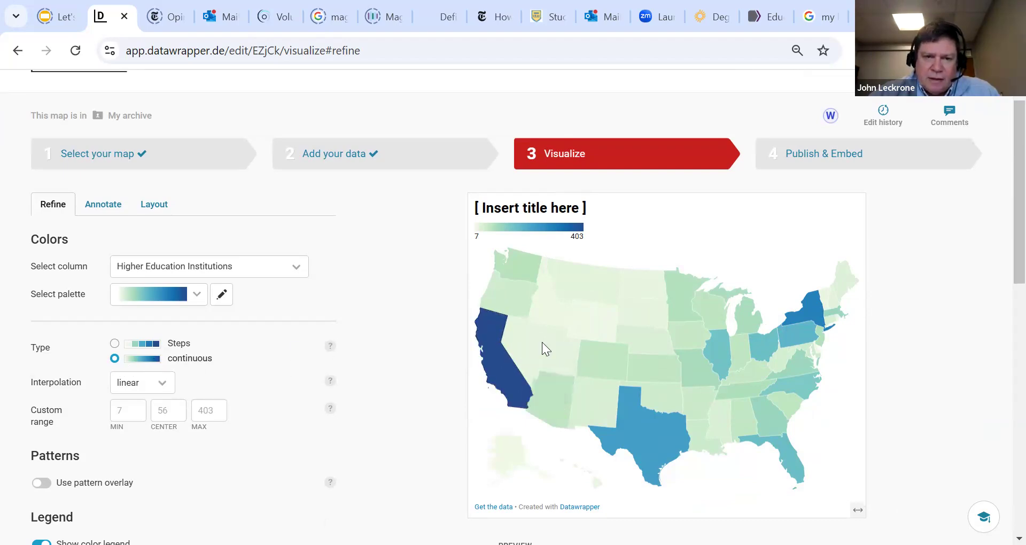
mouse_move(508, 362)
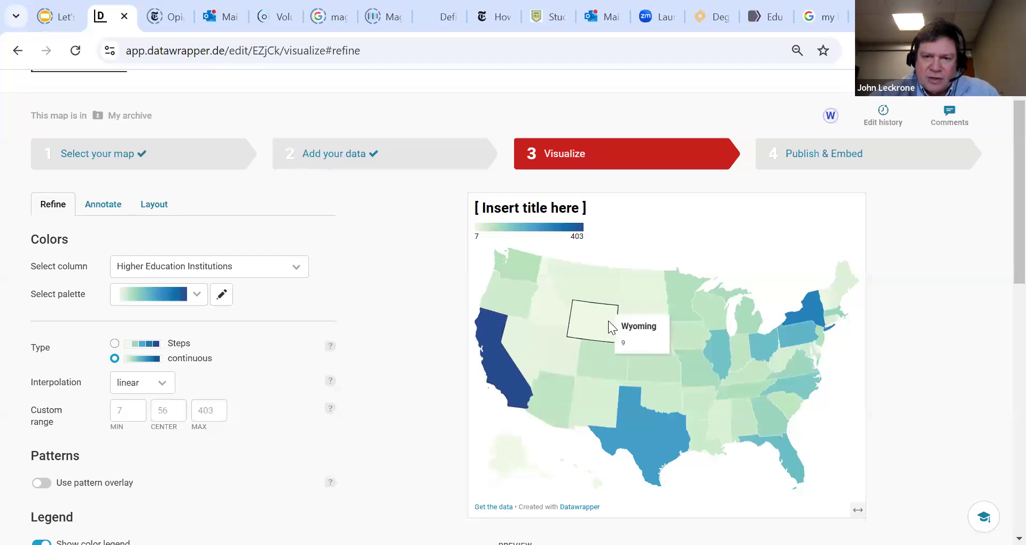
mouse_move(552, 313)
mouse_move(837, 338)
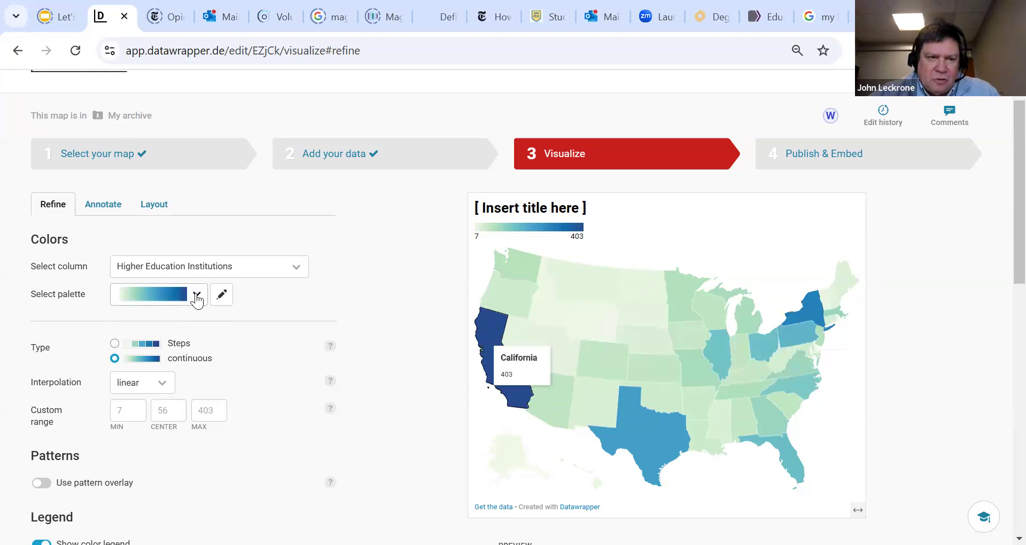
Try the yellow-to-purple palette on the map and switch back to the green-to-blue palette
click(196, 297)
click(177, 345)
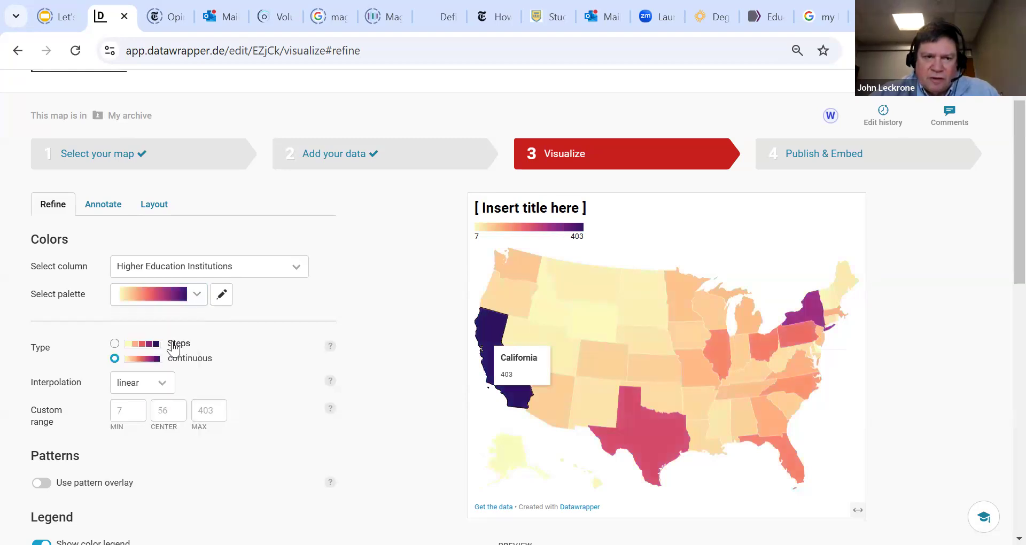
click(200, 305)
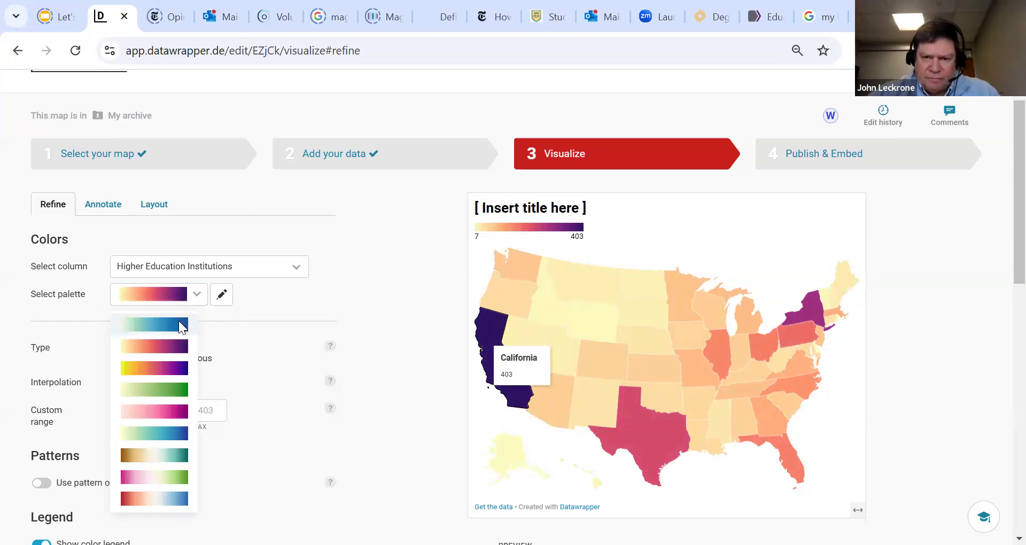
click(178, 320)
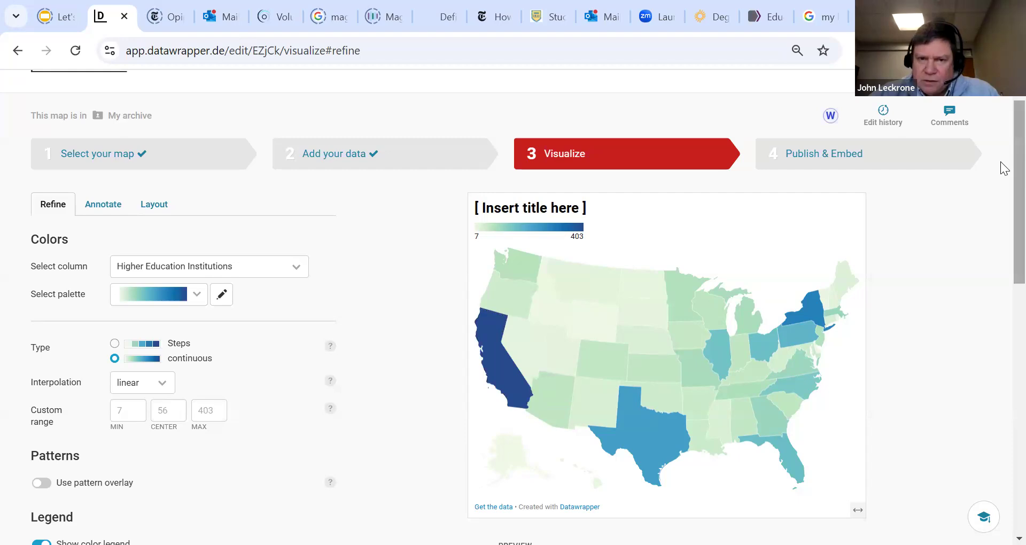
Review the color, legend, map extras and appearance settings, and proceed to the Annotate stage
scroll(1002, 203, down, 3)
scroll(1003, 251, down, 1)
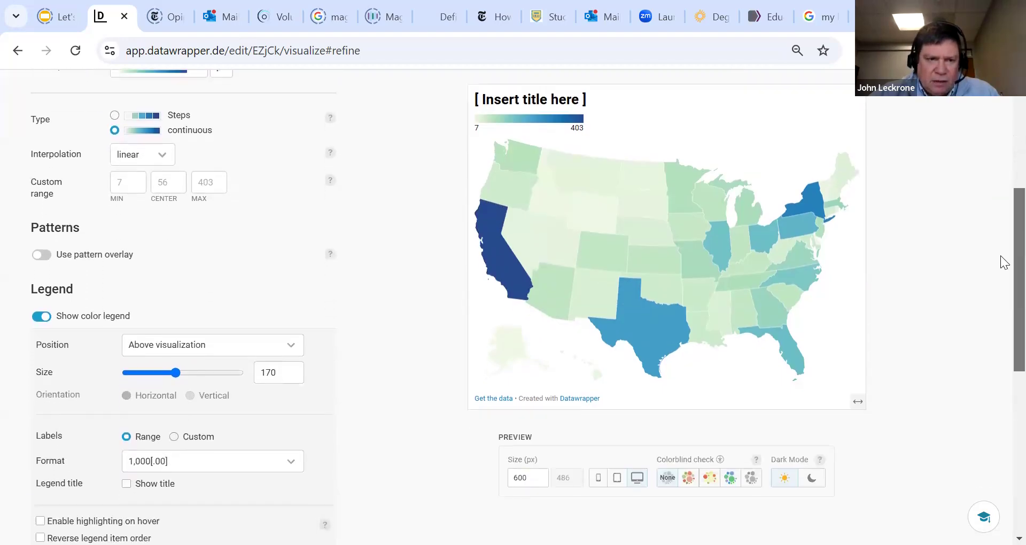
scroll(1001, 261, up, 1)
scroll(1001, 288, down, 3)
scroll(1002, 337, down, 1)
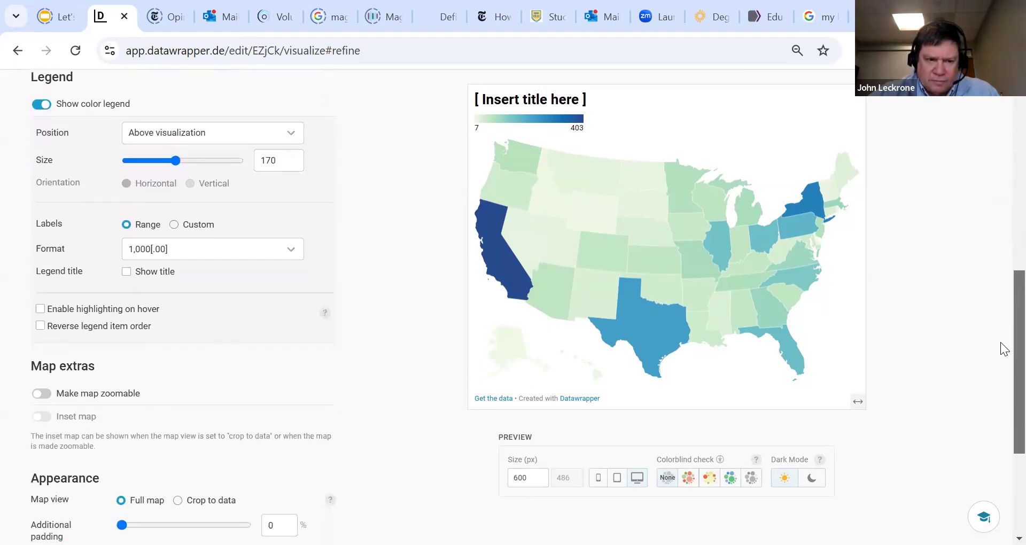
scroll(1002, 363, down, 2)
scroll(1004, 401, down, 1)
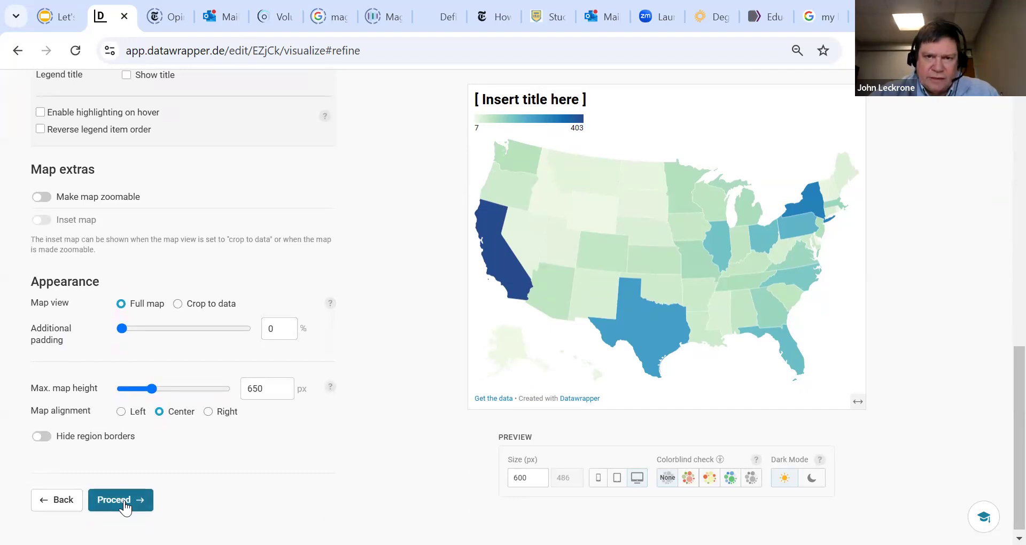
click(125, 505)
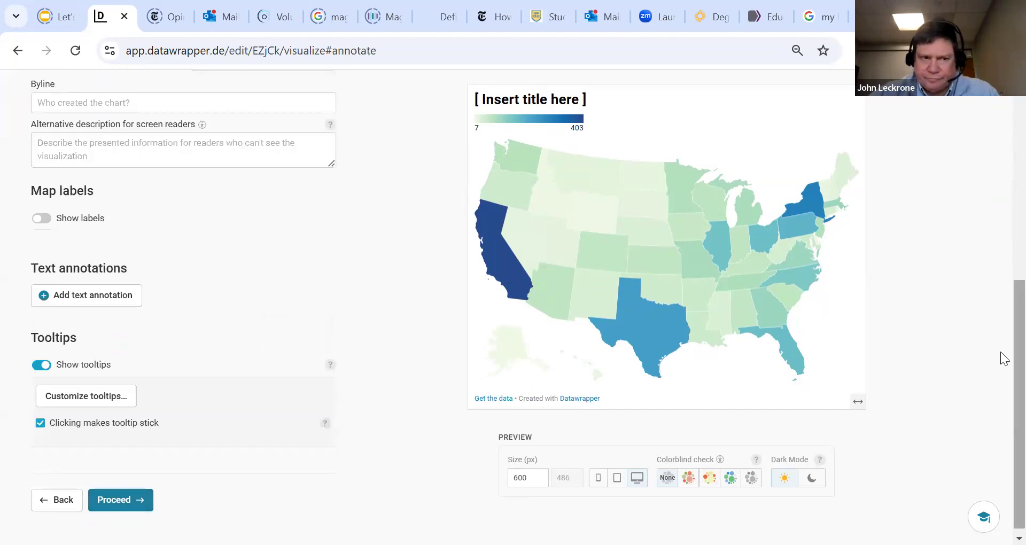
Replace the placeholder map title with "Number of Higher Education Institutions by State"
scroll(1000, 342, up, 6)
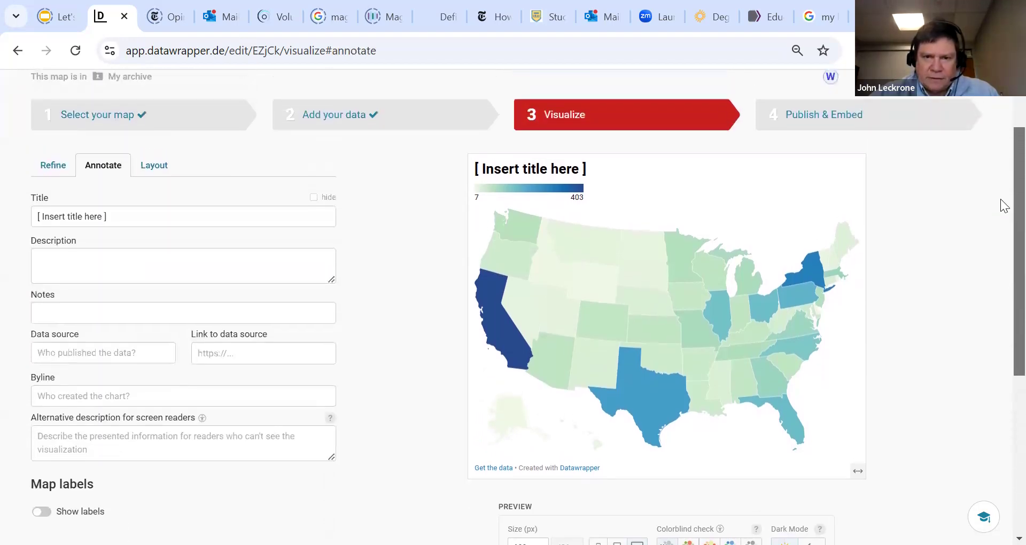
click(203, 219)
key(BackSpace)
key(BackSpace)
key(BackSpace)
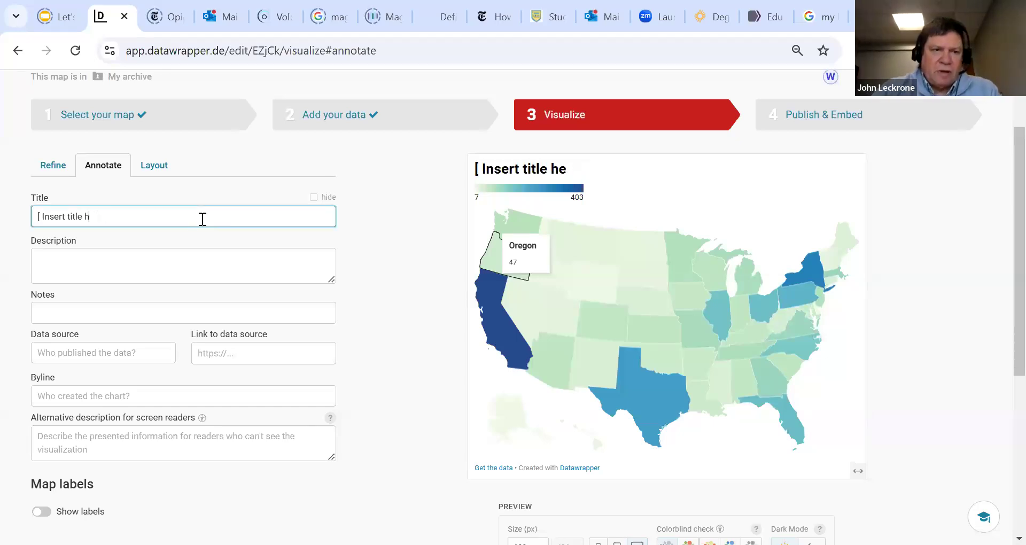
key(BackSpace)
key(BackSpace)
key(BackSpace)
key(BackSpace)
key(BackSpace)
key(BackSpace)
key(BackSpace)
key(BackSpace)
key(BackSpace)
key(BackSpace)
key(BackSpace)
key(BackSpace)
key(BackSpace)
key(BackSpace)
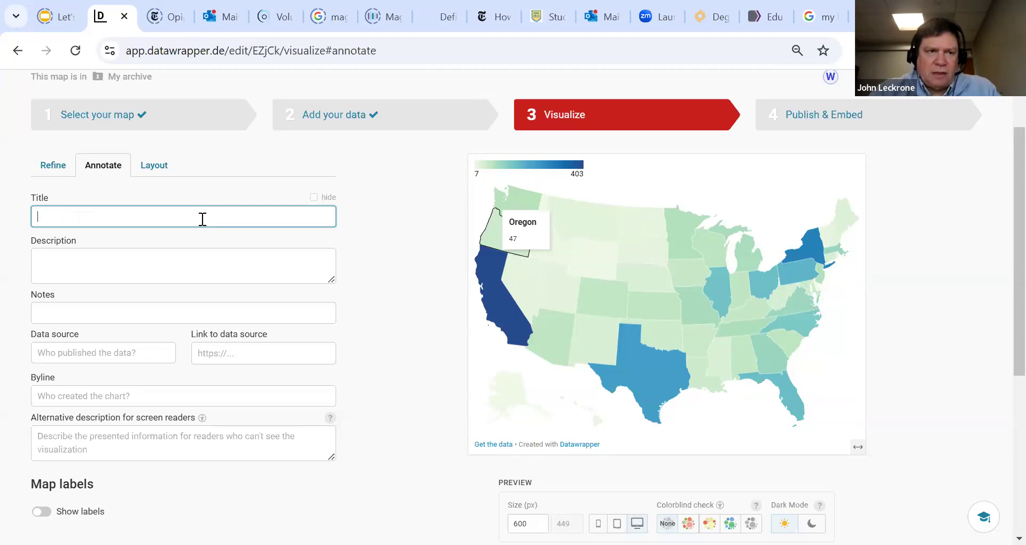
text(High)
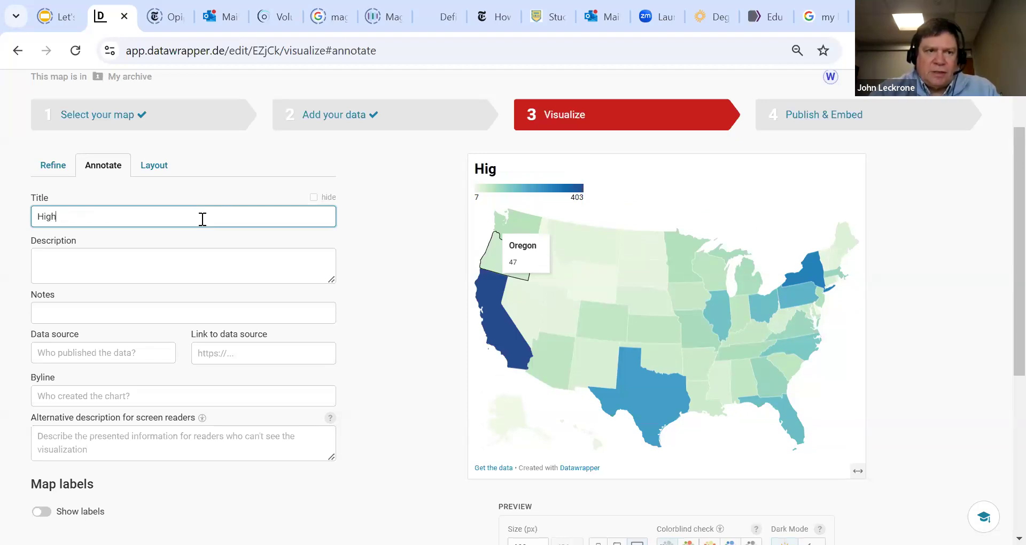
key(BackSpace)
key(BackSpace)
key(BackSpace)
key(BackSpace)
text(Number of )
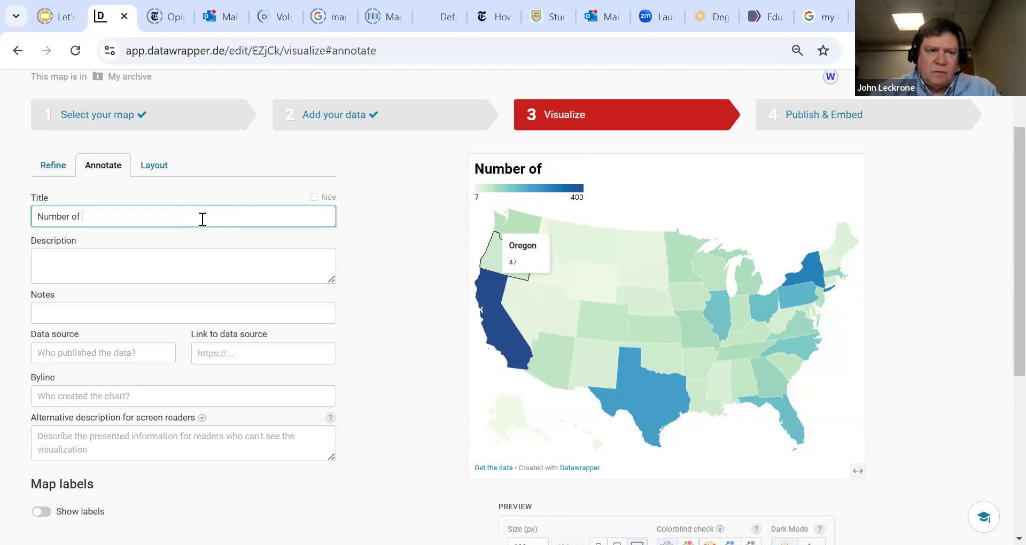
text(Higher Education)
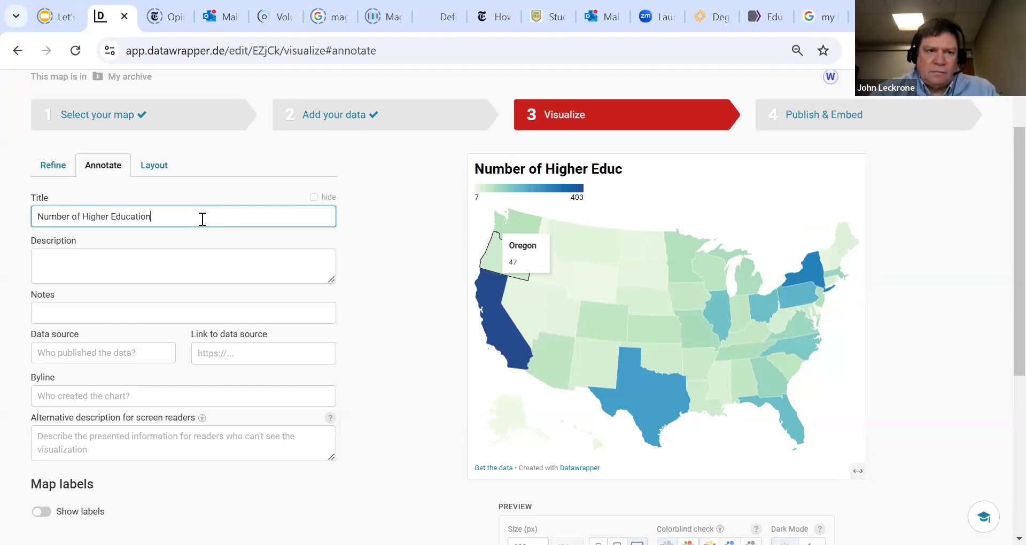
text( Institutions by State)
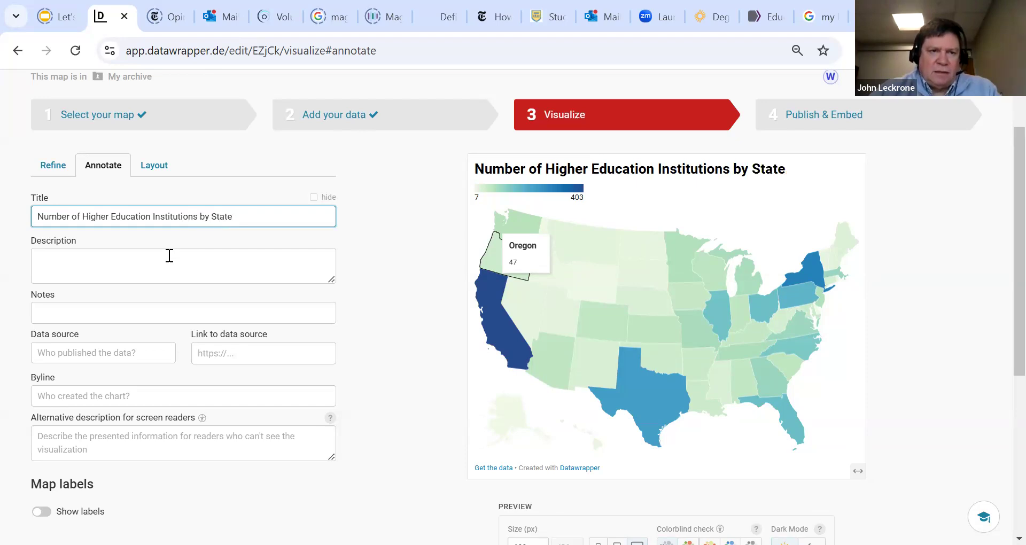
Begin the map description with the words "Colleges and Universit"
click(151, 265)
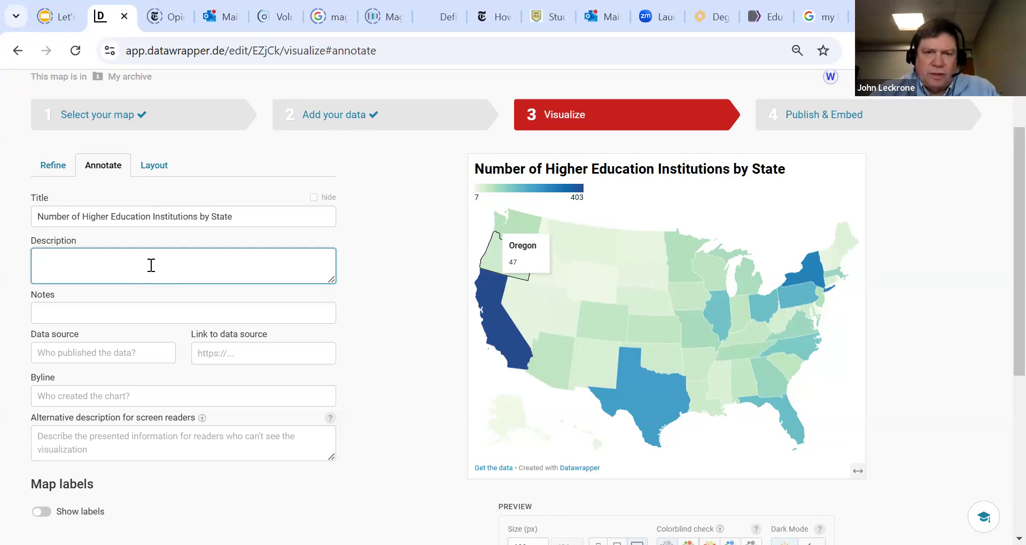
text(Co)
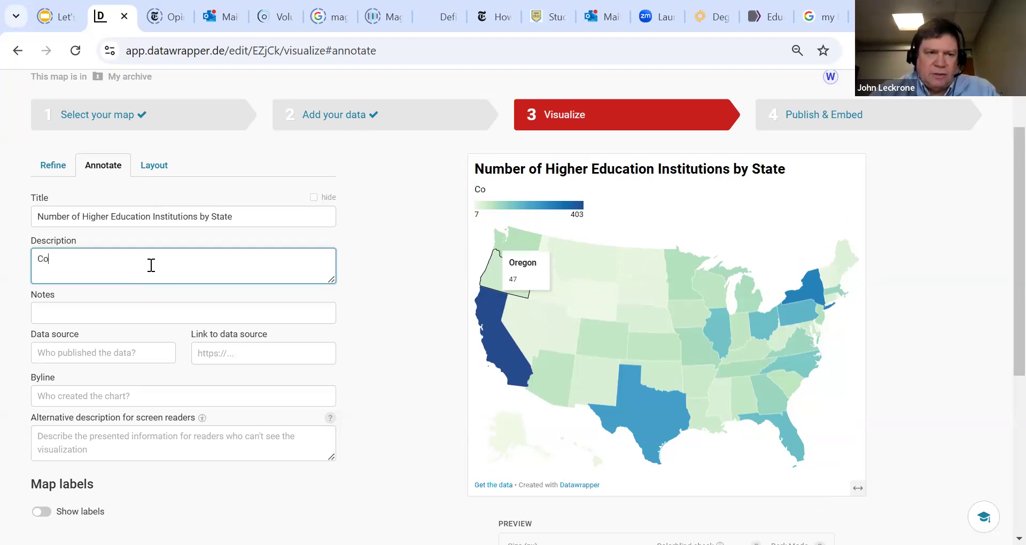
text(lleges and Universit)
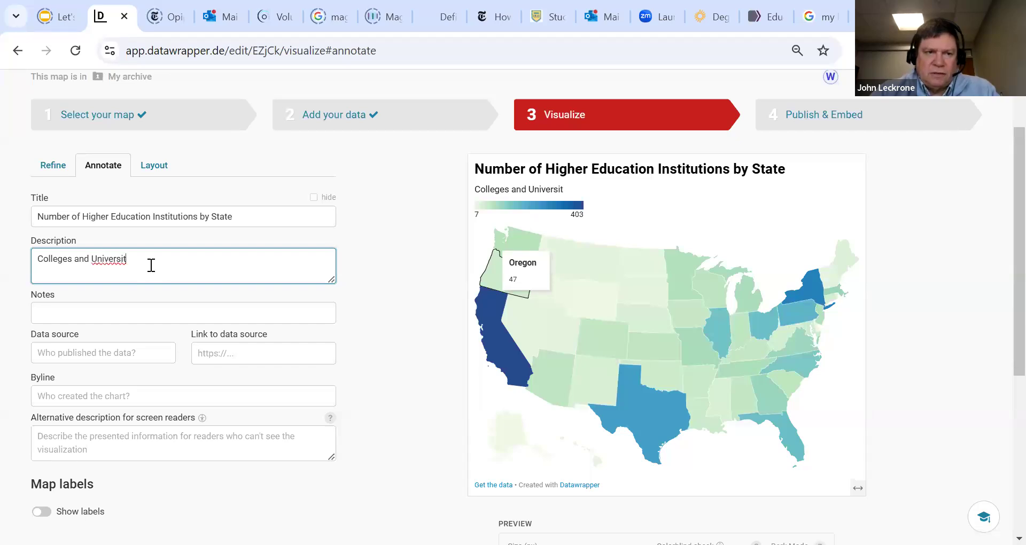
Shorten the map title to "Higher Education Institutions by State" by removing "Number of"
click(86, 213)
key(BackSpace)
key(BackSpace)
key(BackSpace)
key(BackSpace)
key(BackSpace)
key(BackSpace)
key(BackSpace)
key(BackSpace)
key(BackSpace)
key(BackSpace)
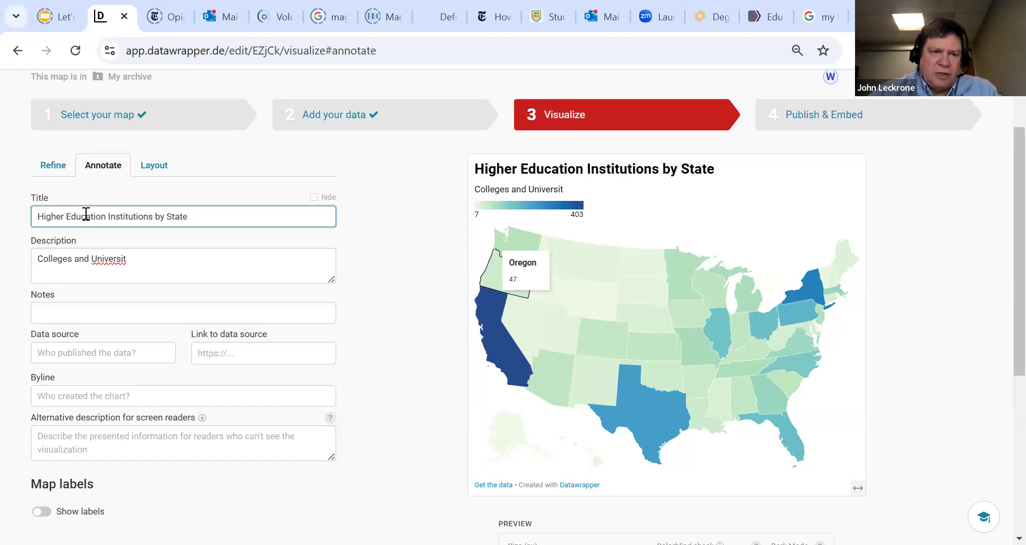
Complete the description so that it reads "Number of Colleges and Universities in Each State (2023)"
click(134, 259)
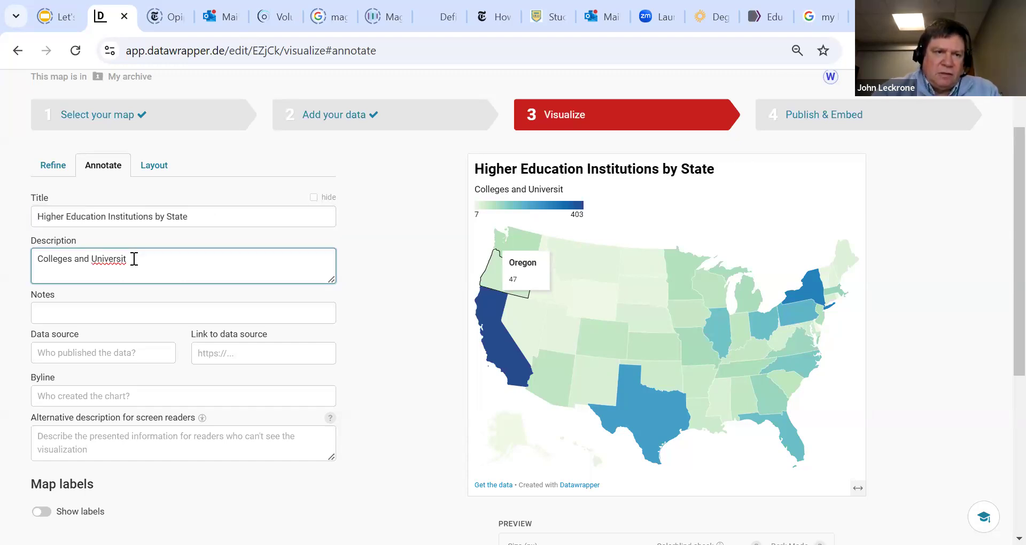
text(ies)
click(35, 256)
text(Numbero)
key(BackSpace)
text(of)
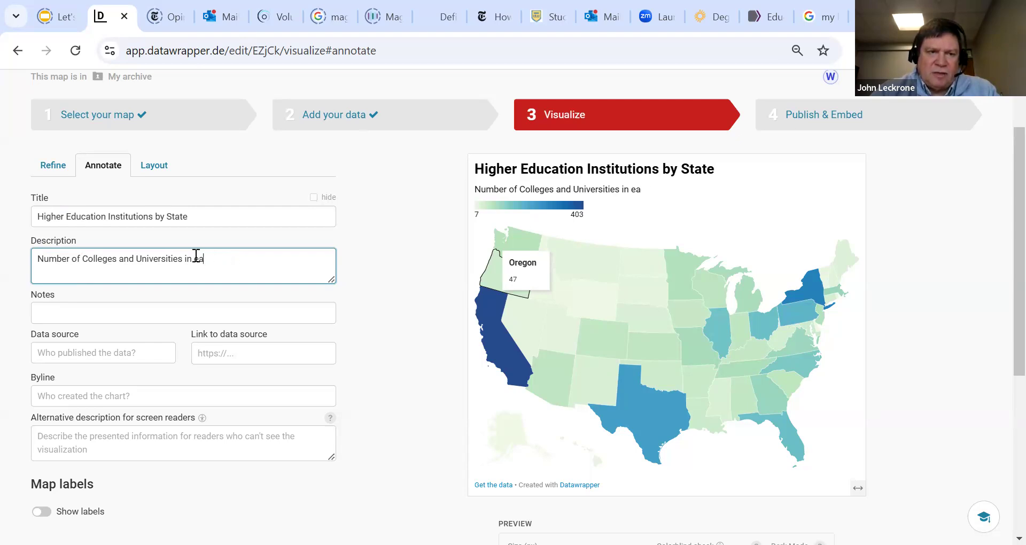
text(h State (2023))
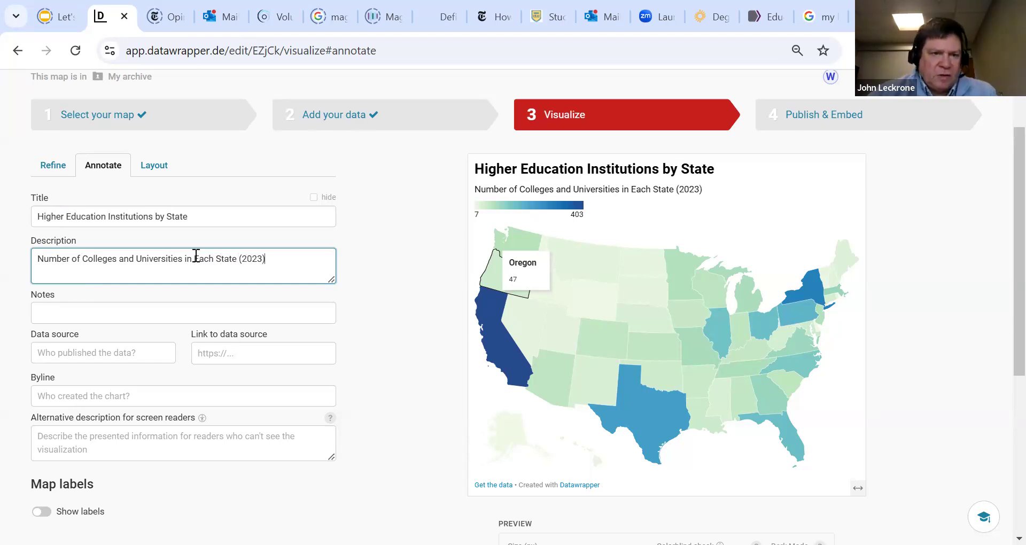
Consult the HDPulse education table page in the browser, return to Datawrapper and enter "National Educational Statistics" as the data source
click(110, 353)
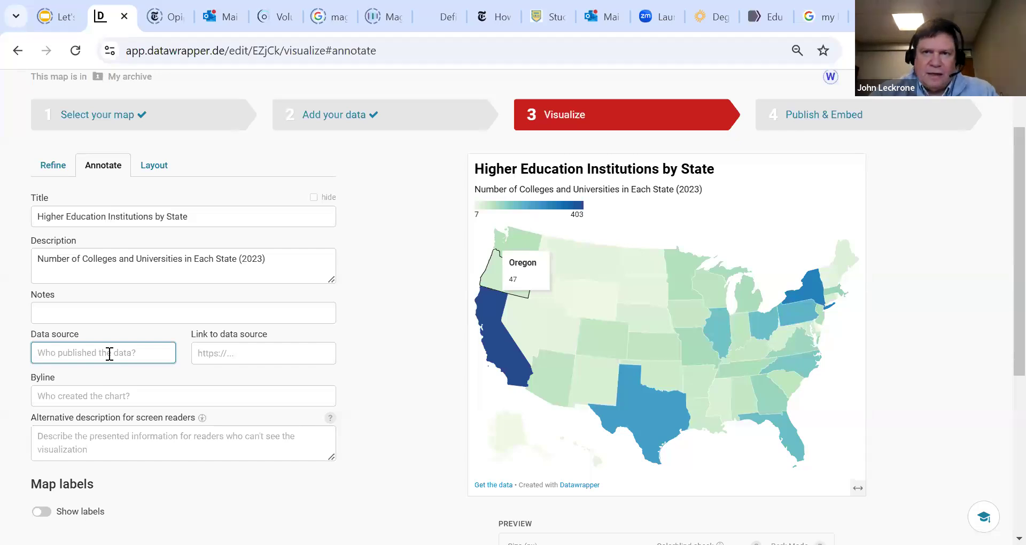
click(760, 16)
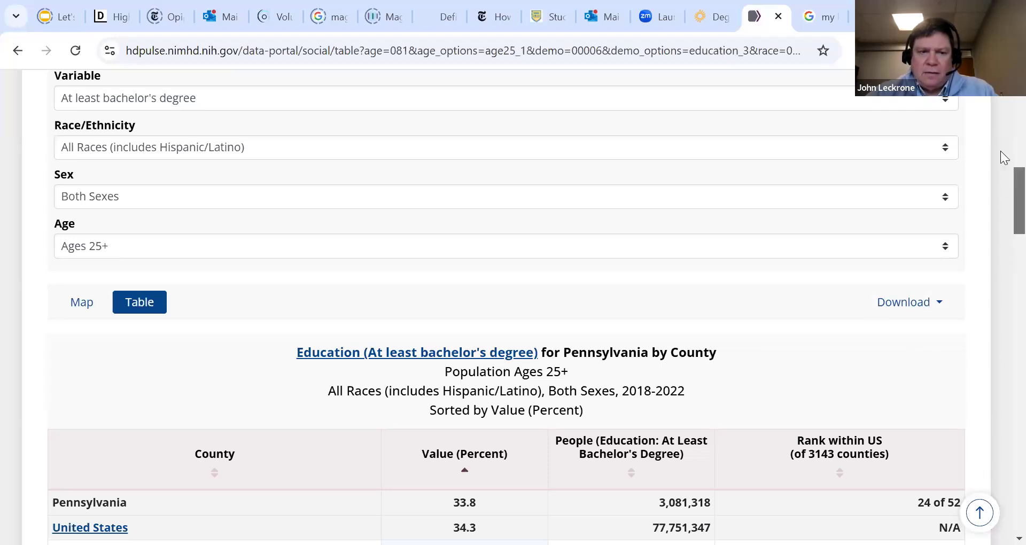
scroll(1004, 157, up, 10)
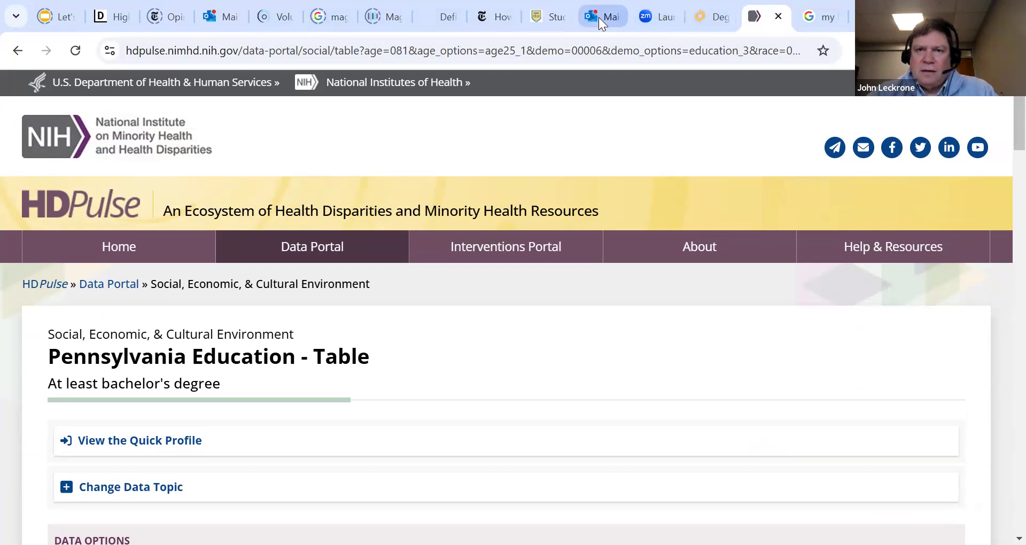
mouse_move(598, 17)
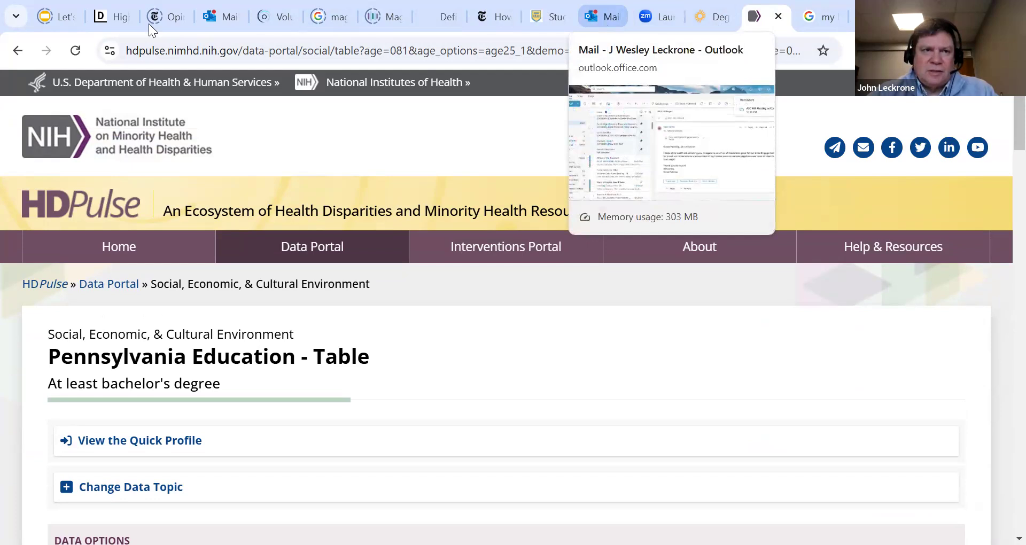
click(100, 13)
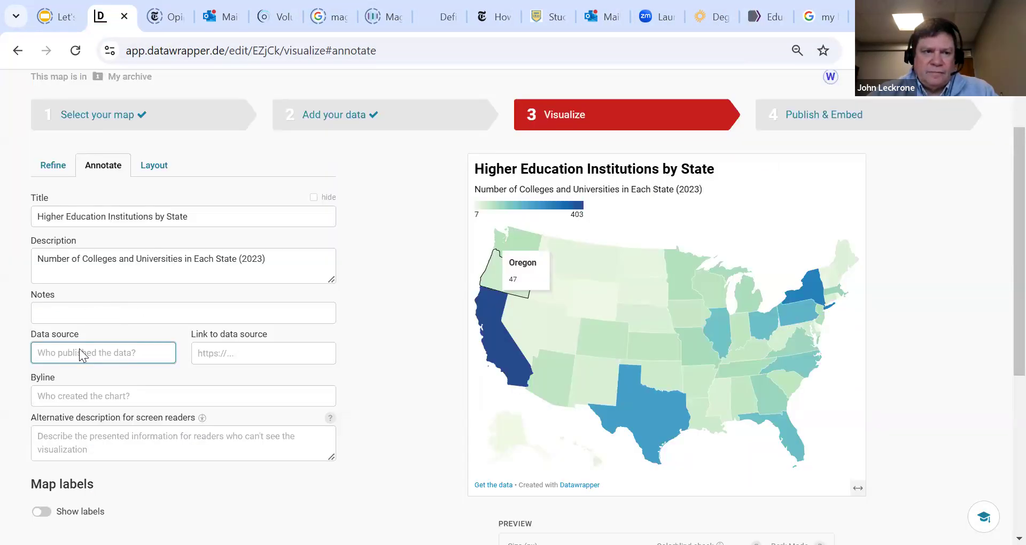
text(National )
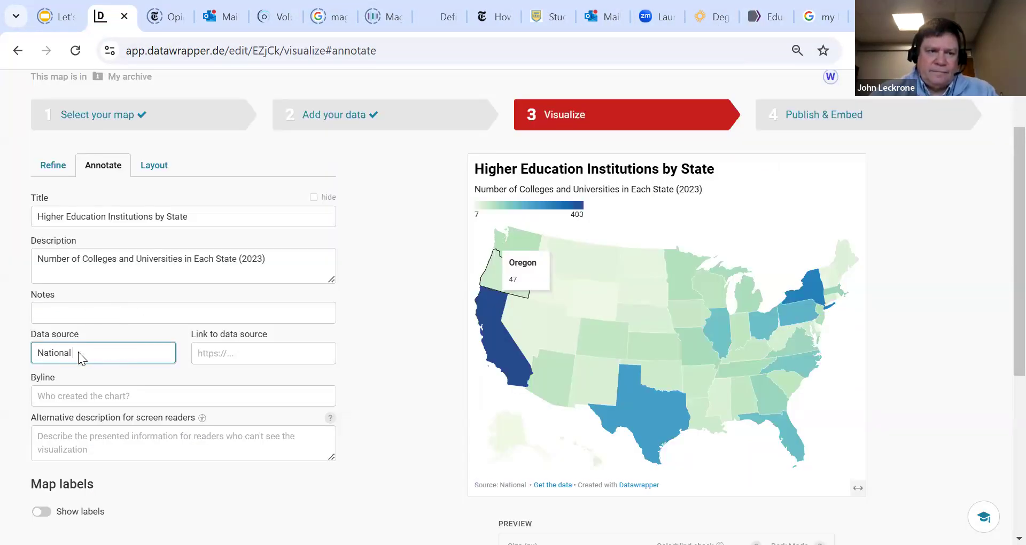
text(Educational Sta)
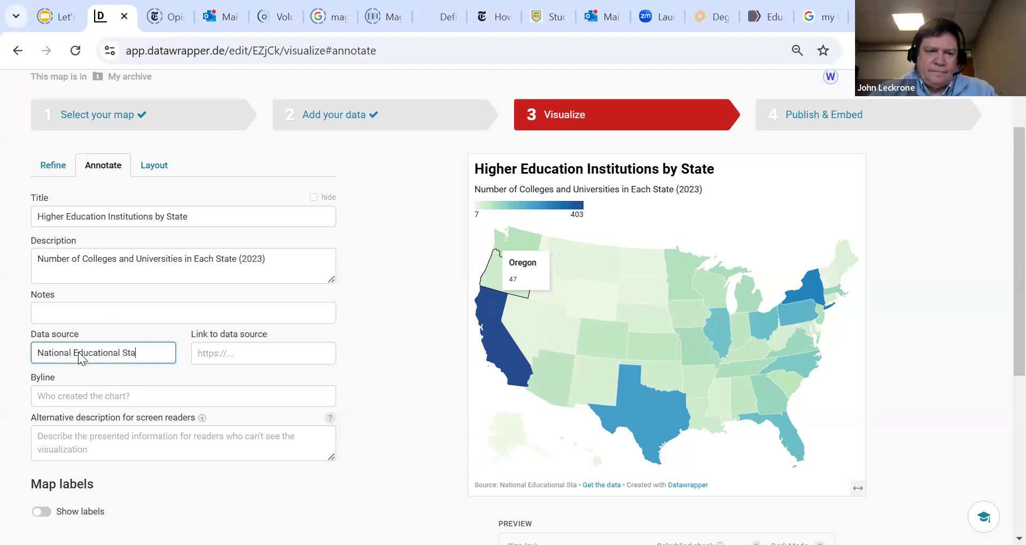
text(tistics)
click(225, 355)
Enter "POLS 205" as the map's byline
click(107, 388)
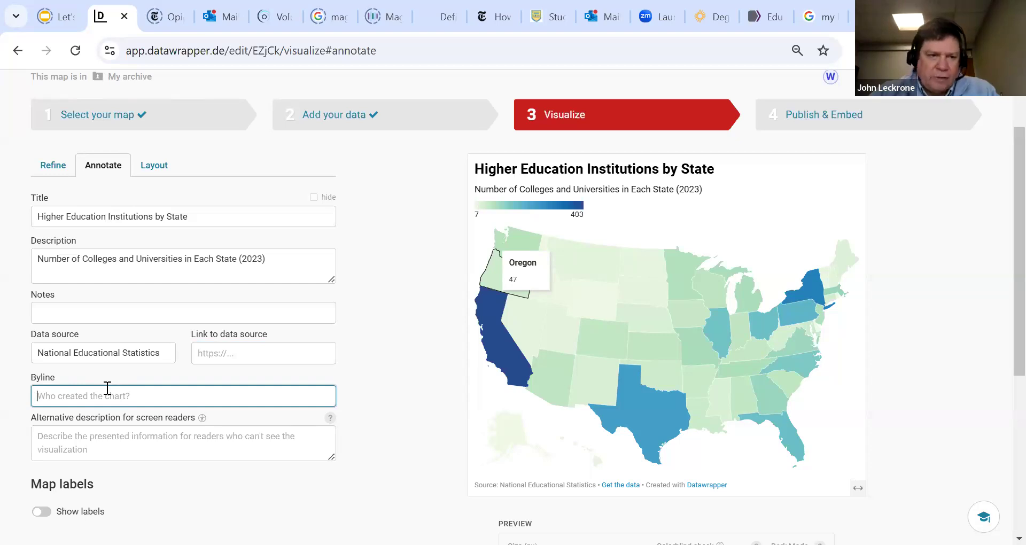
text(POLS)
text( 2023)
key(BackSpace)
key(BackSpace)
text(5)
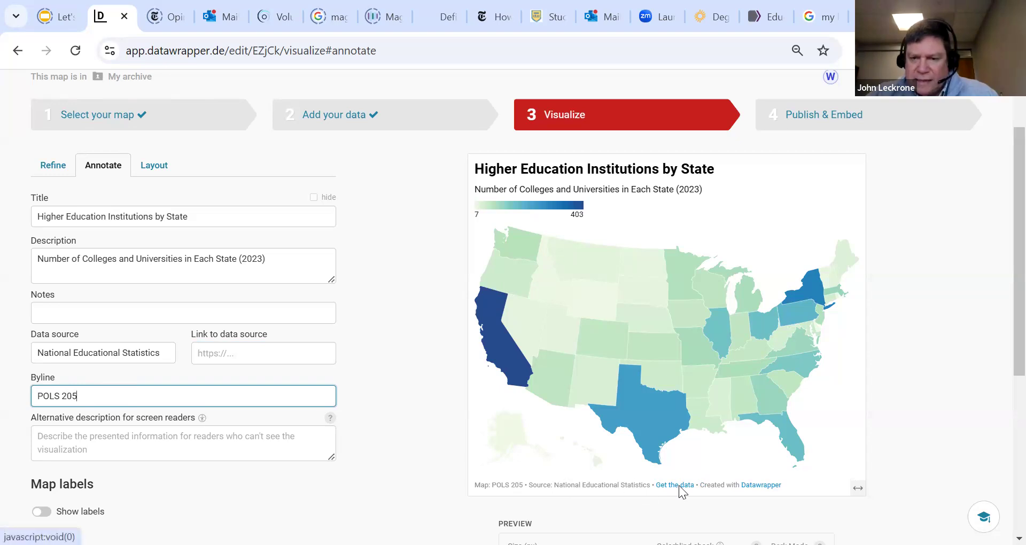
Try place labels on the map with a maximum of 16 places, and switch the labels off again
drag(1003, 242, 1005, 307)
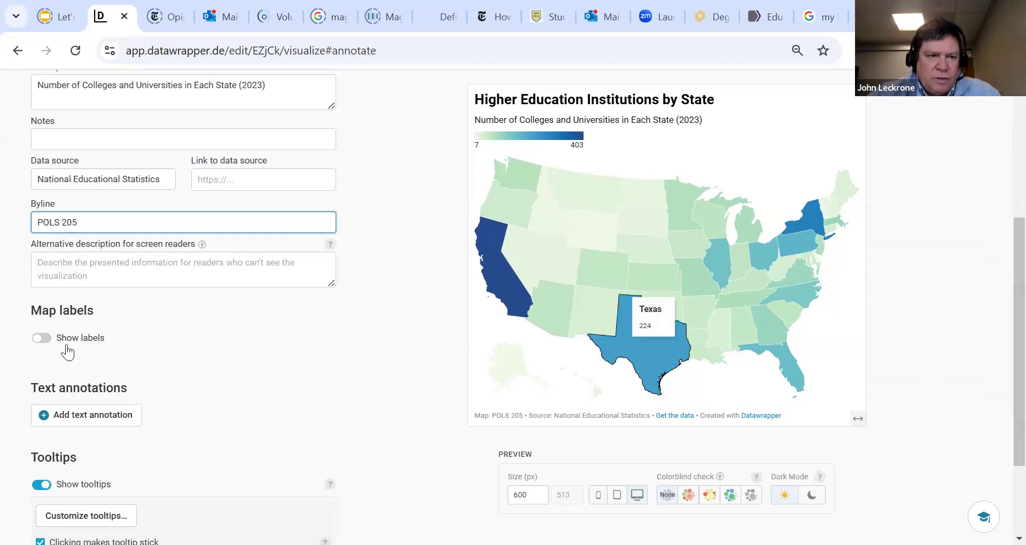
click(43, 338)
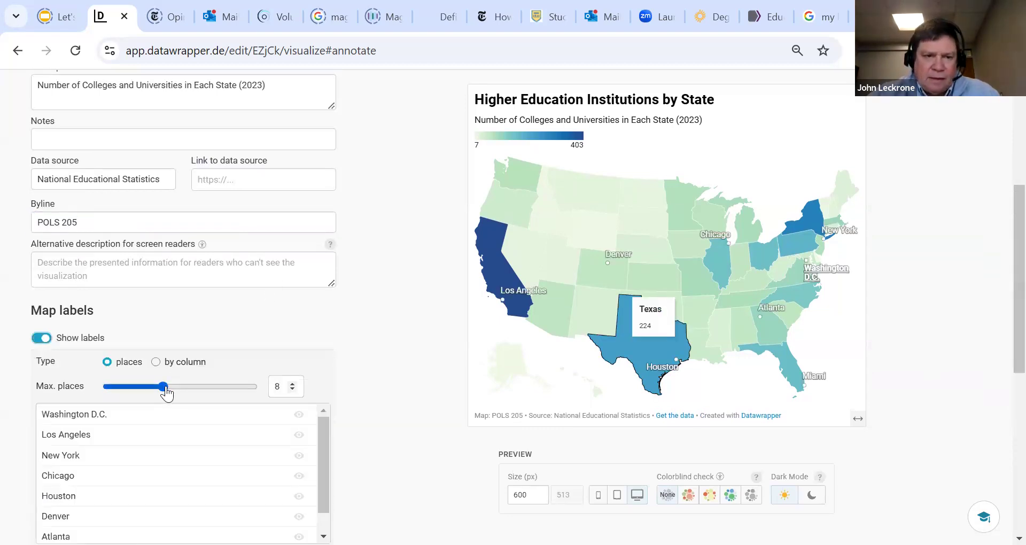
click(204, 387)
mouse_move(228, 394)
mouse_down()
mouse_move(277, 399)
mouse_move(153, 389)
mouse_move(224, 398)
mouse_up()
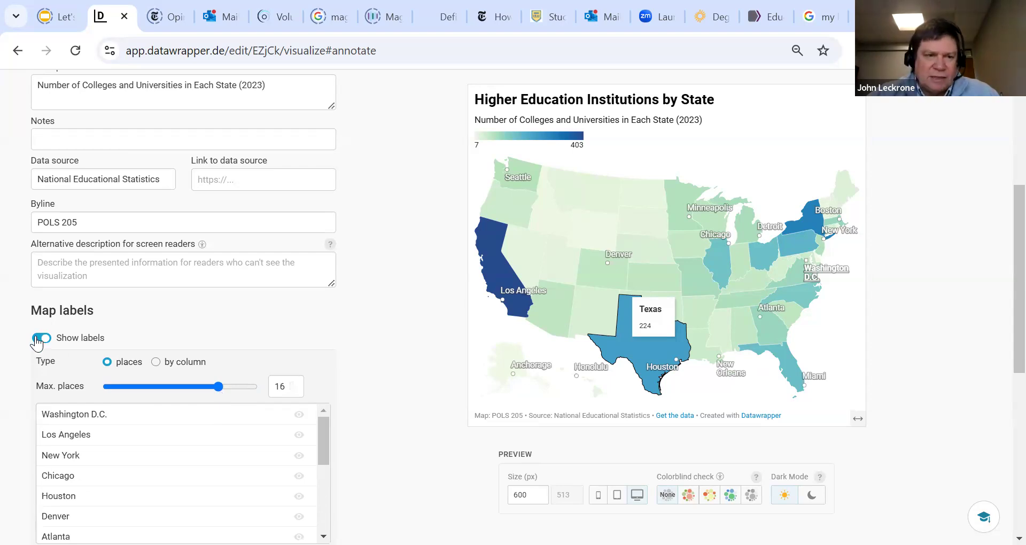
click(40, 337)
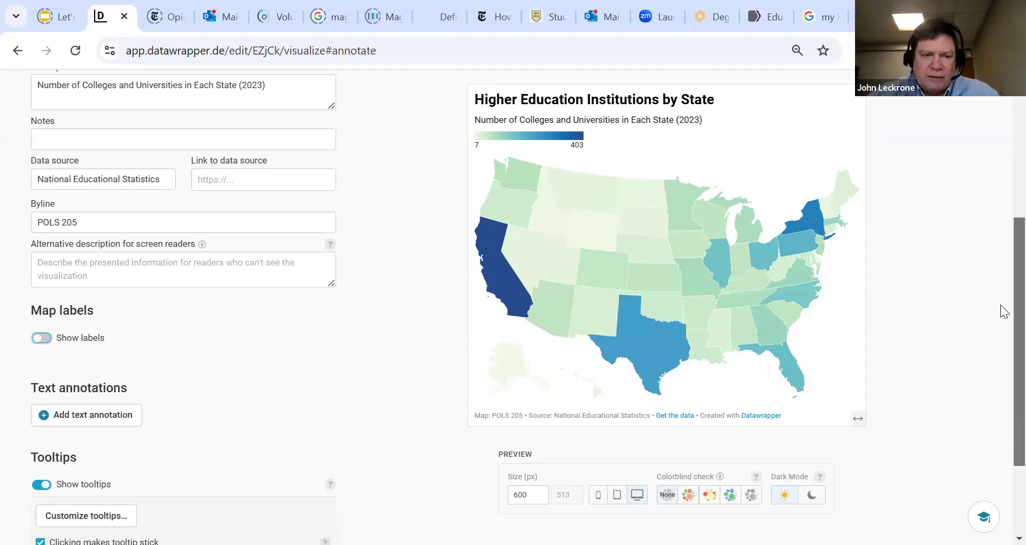
Proceed to the Layout settings and review the theme, footer and share button options
scroll(1001, 309, down, 3)
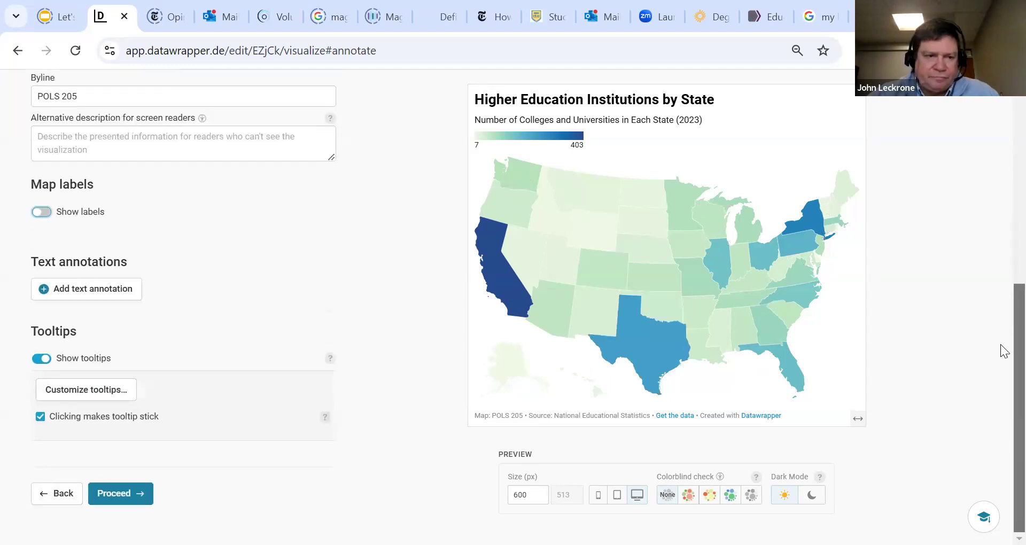
click(118, 494)
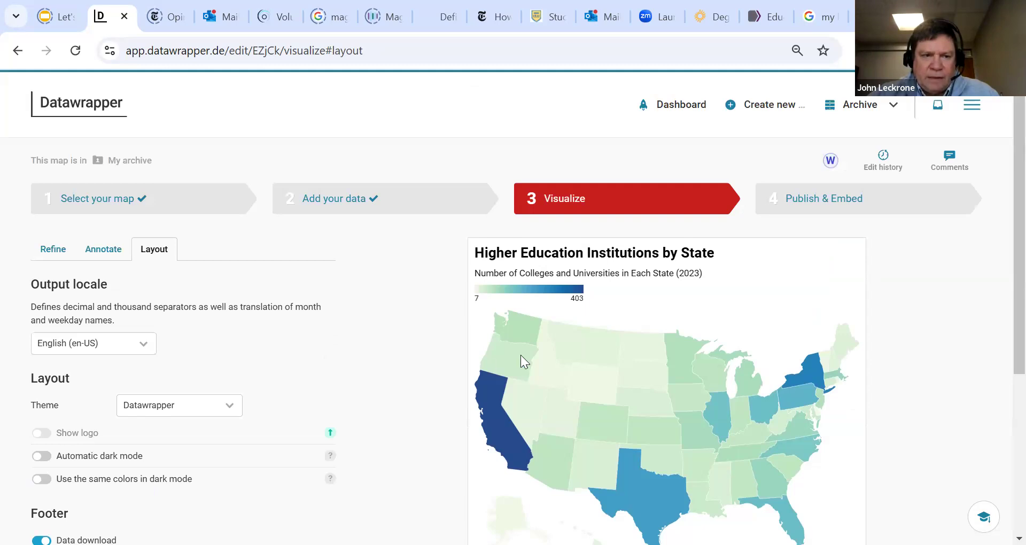
scroll(1008, 261, down, 1)
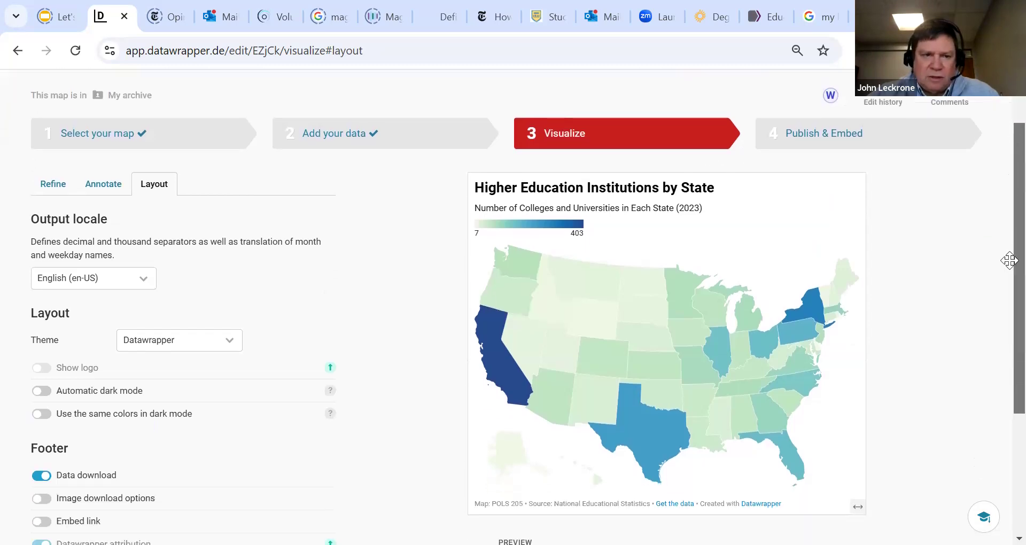
scroll(1008, 260, down, 5)
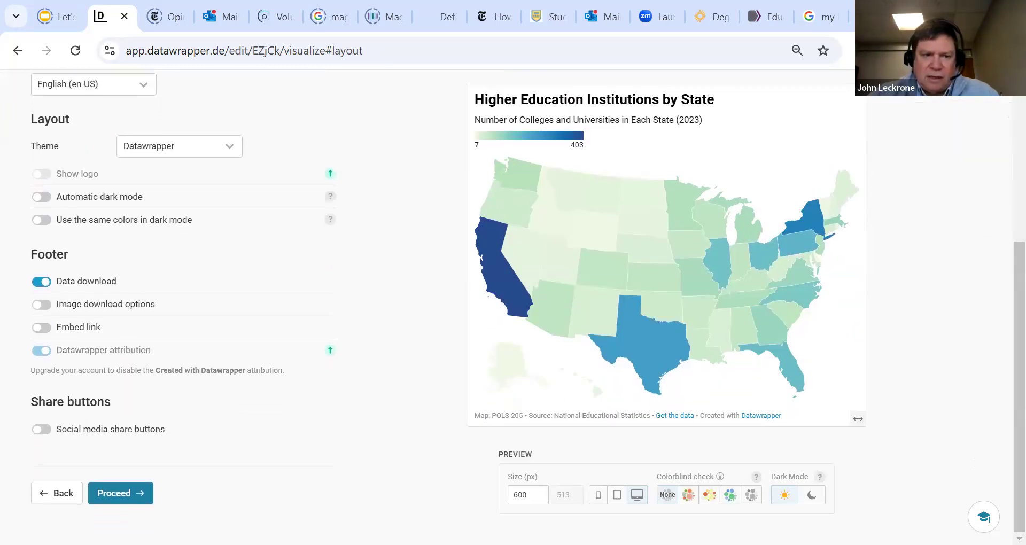
Proceed to the Publish & Embed stage, publish the map and review its sharing options
click(122, 496)
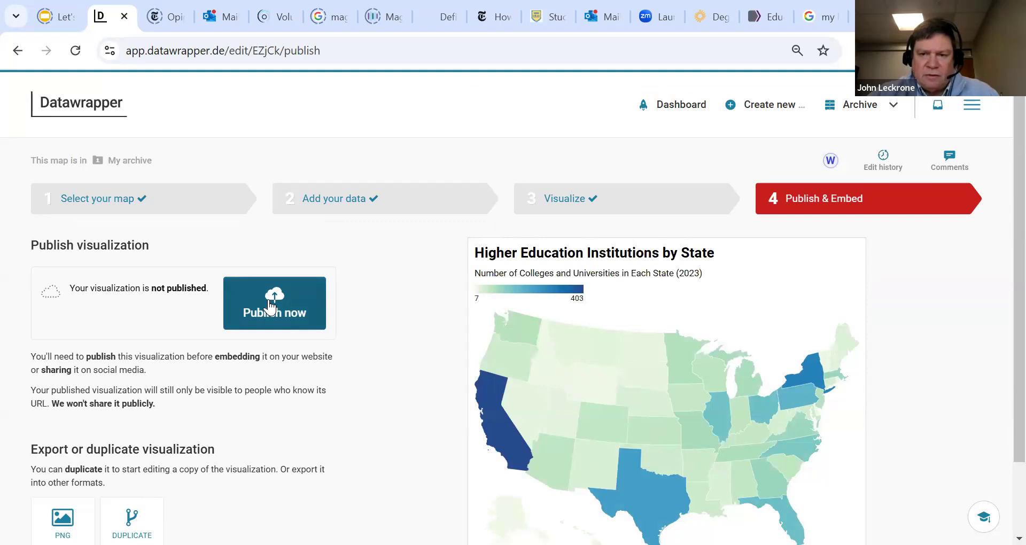
click(269, 300)
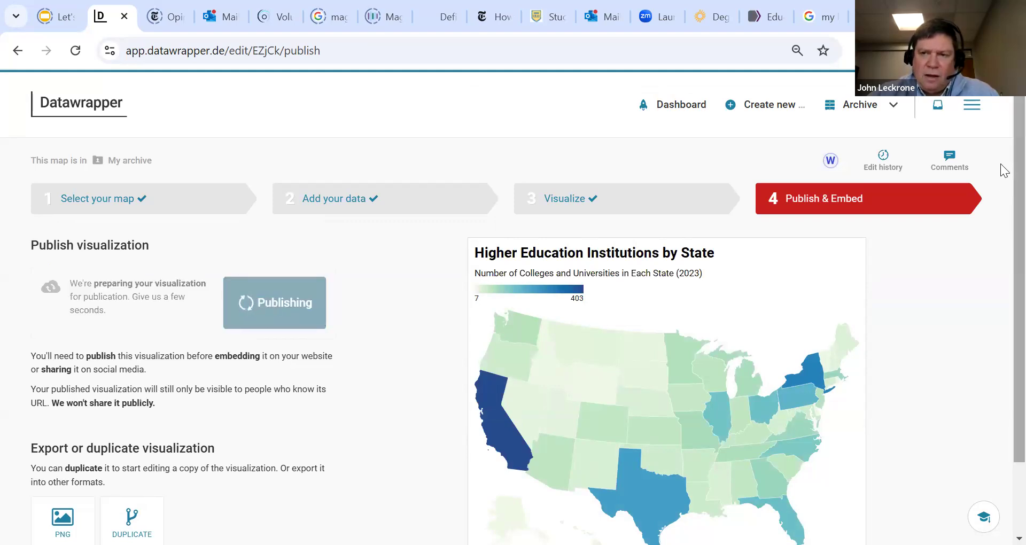
drag(1014, 133, 1013, 275)
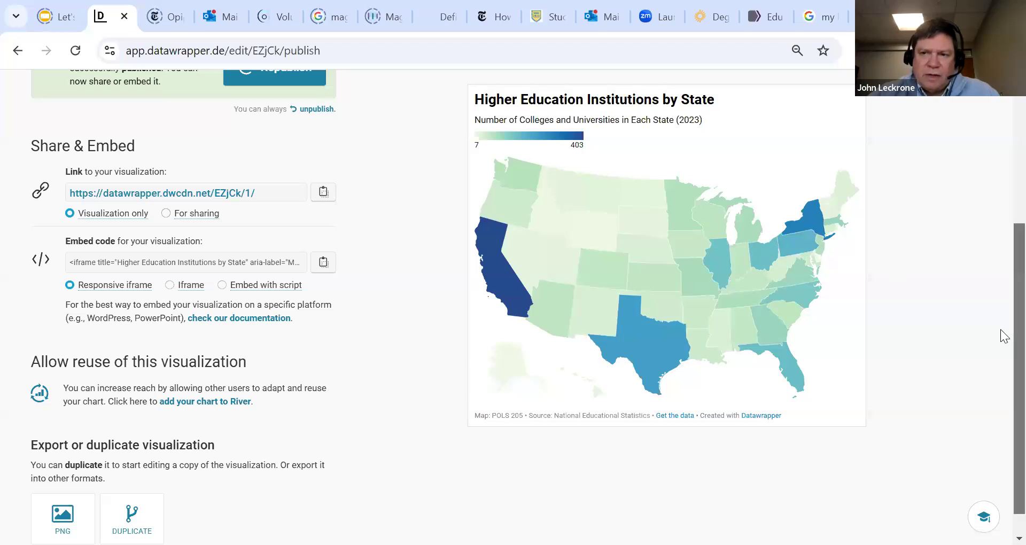
Export the published map as a static PNG with the default image settings, and open the downloaded image
scroll(1001, 335, down, 1)
click(62, 487)
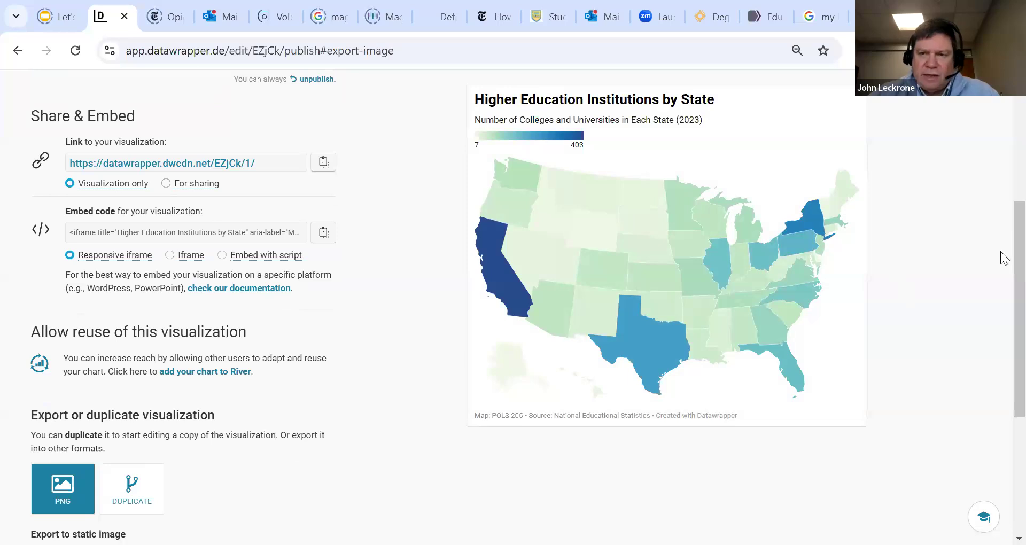
scroll(1000, 320, down, 5)
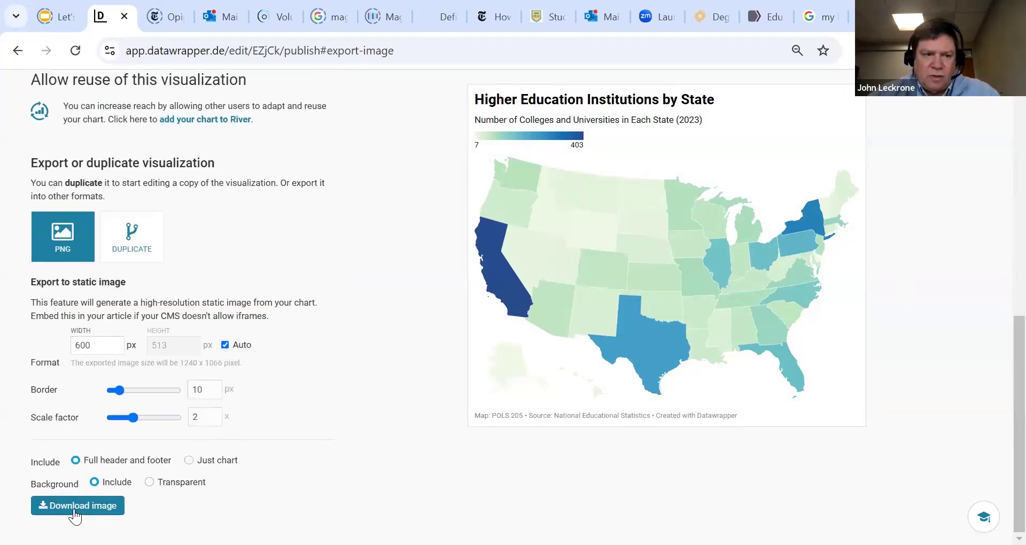
click(75, 507)
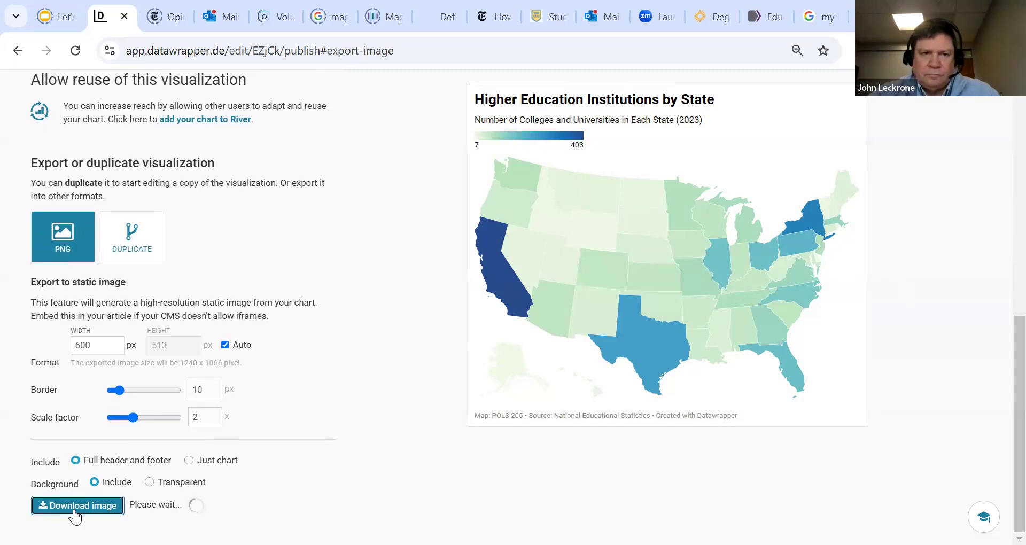
click(761, 102)
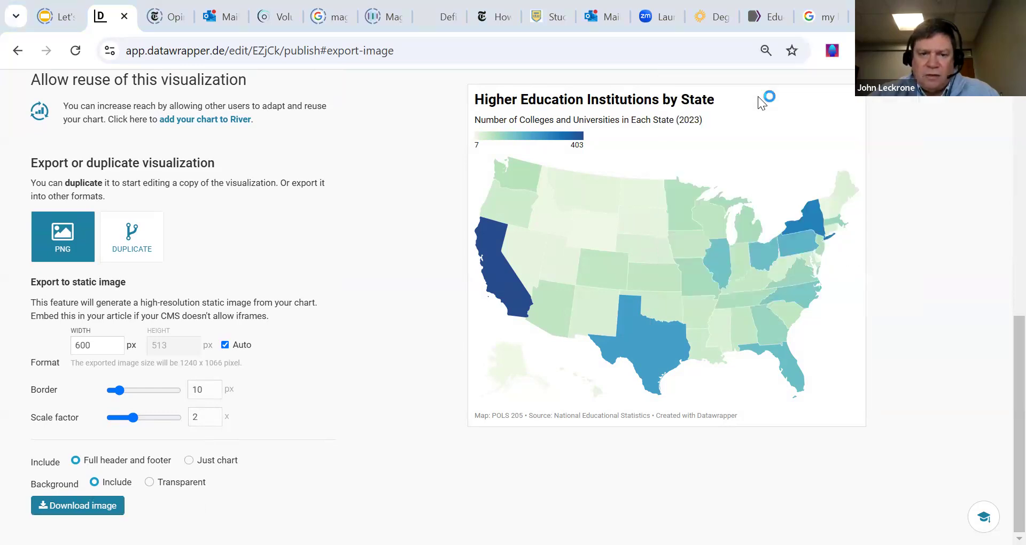